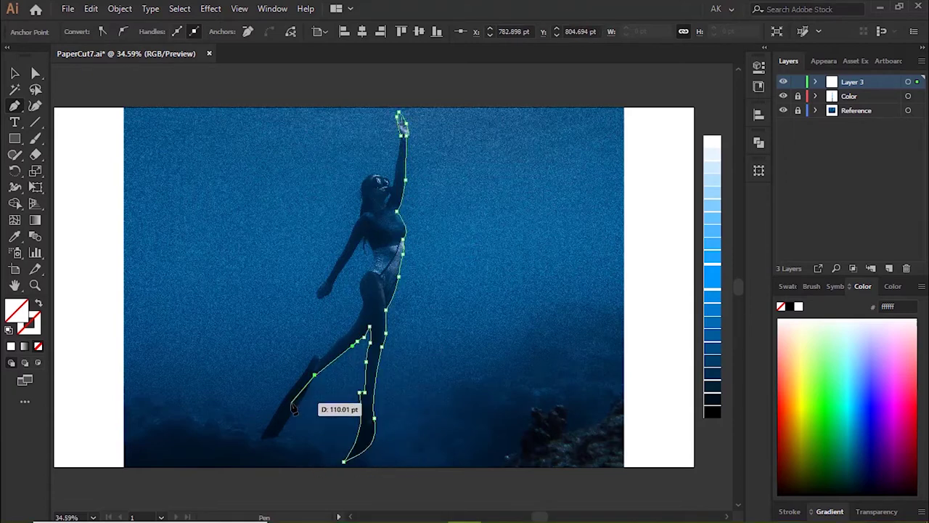
Pen-trace the diver from calf up the torso, around the hand and head, closing the outline.
click(318, 357)
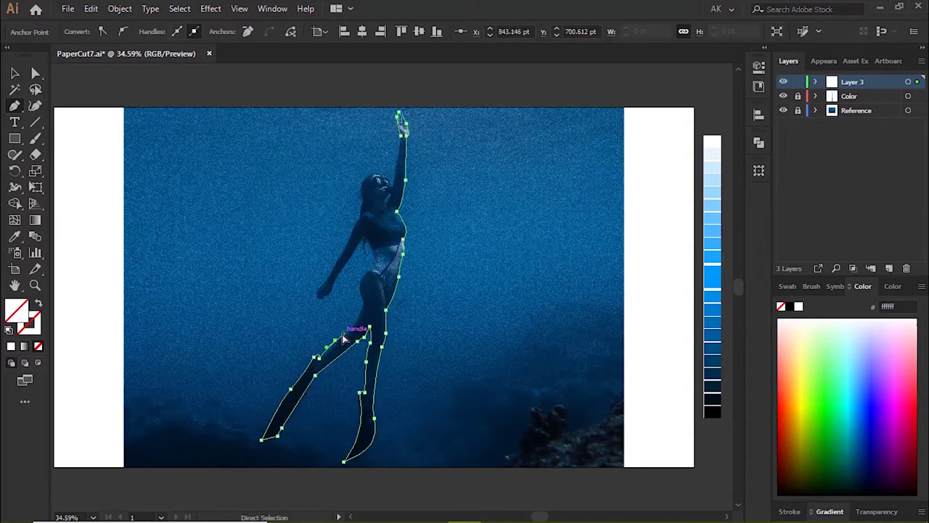
click(370, 270)
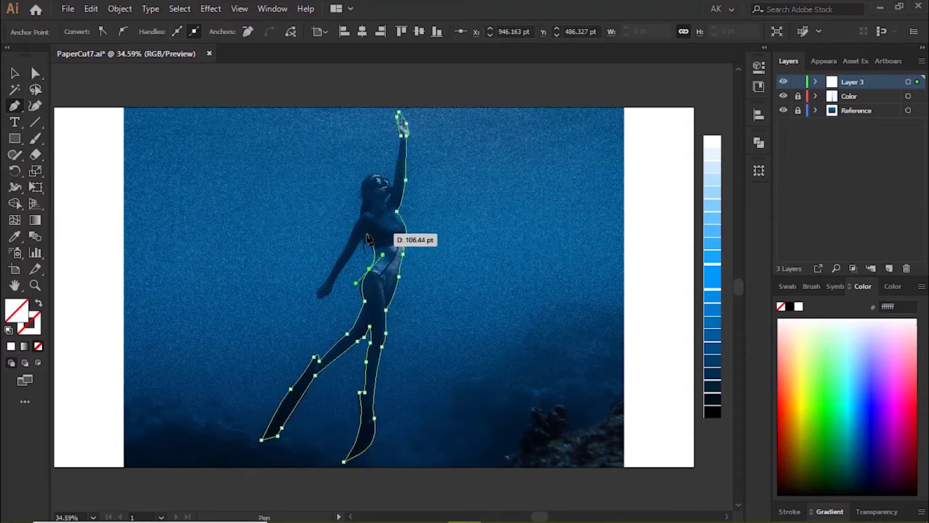
click(366, 232)
drag(349, 256, 346, 264)
click(319, 296)
click(331, 278)
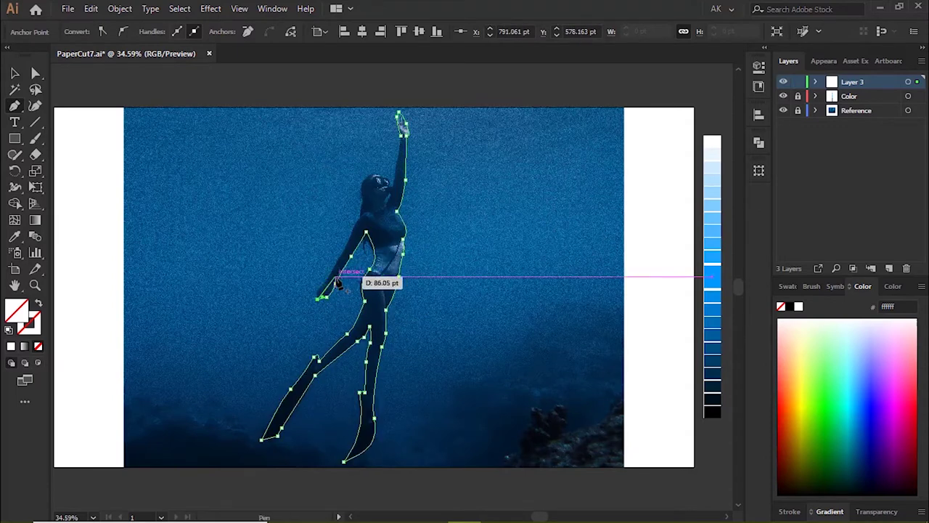
click(359, 218)
click(371, 175)
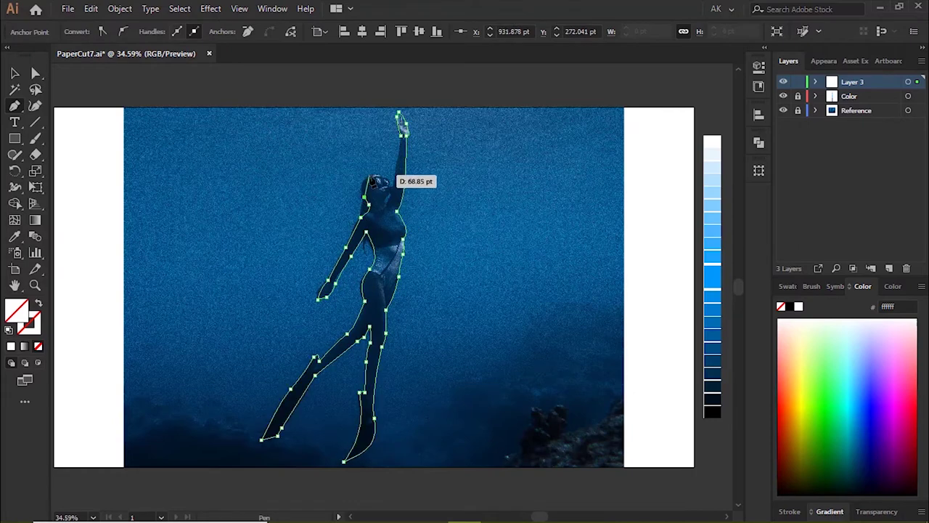
click(385, 168)
click(390, 187)
click(397, 185)
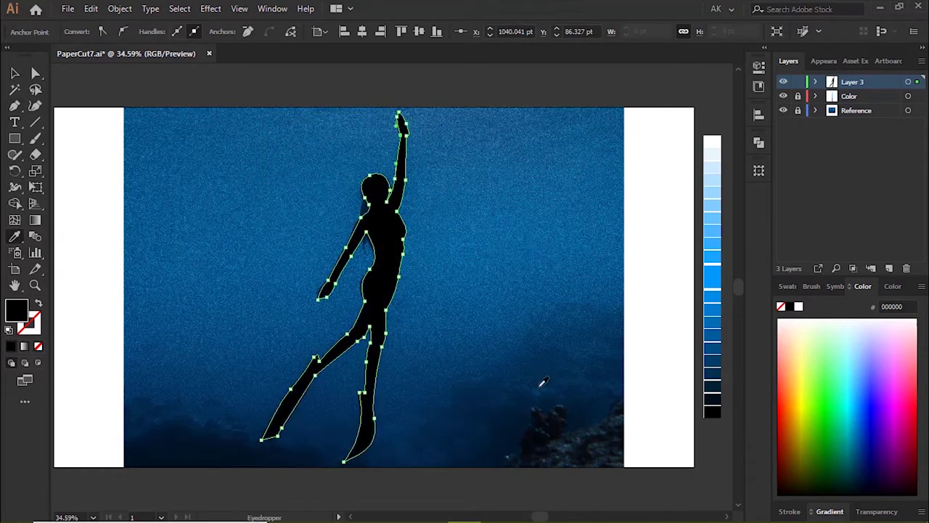
Fill the diver silhouette black and draw goggle shapes on her head.
key(v)
key(ctrl+shift+a)
key(p)
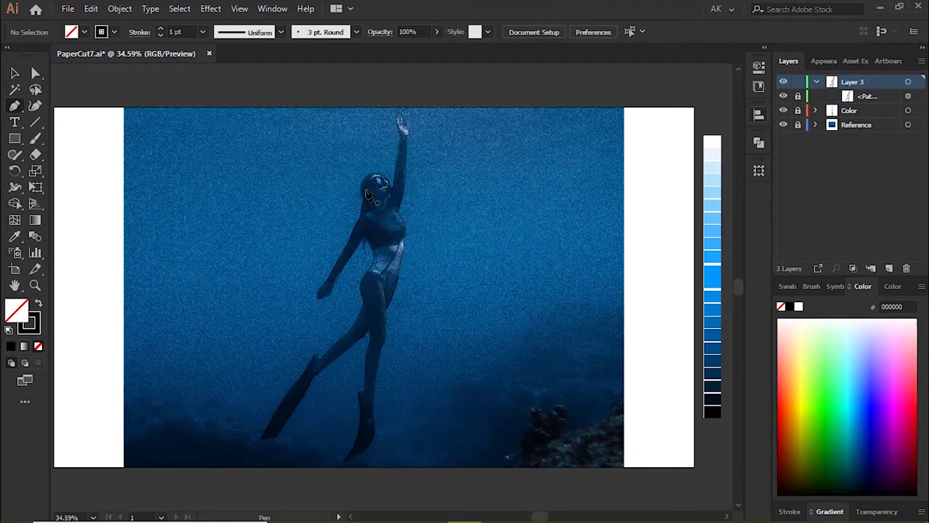
drag(378, 180, 384, 183)
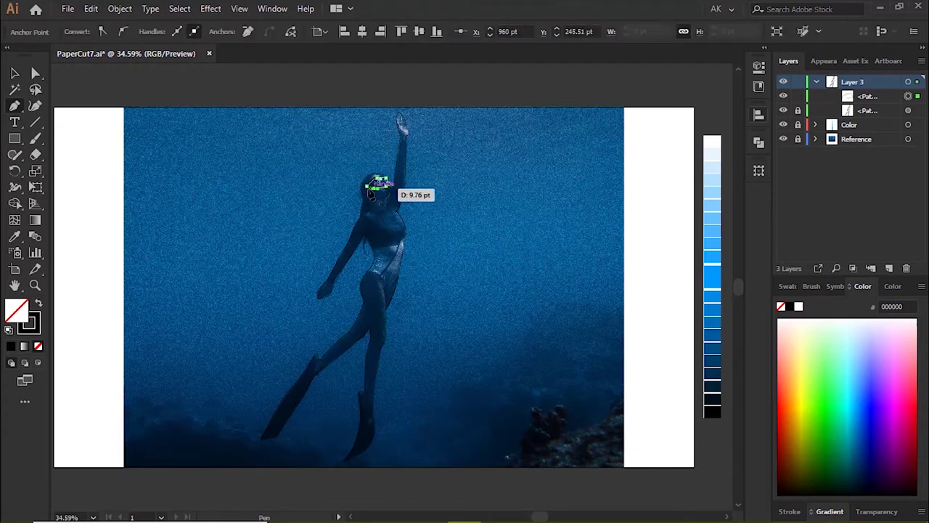
key(v)
key(ctrl+shift+a)
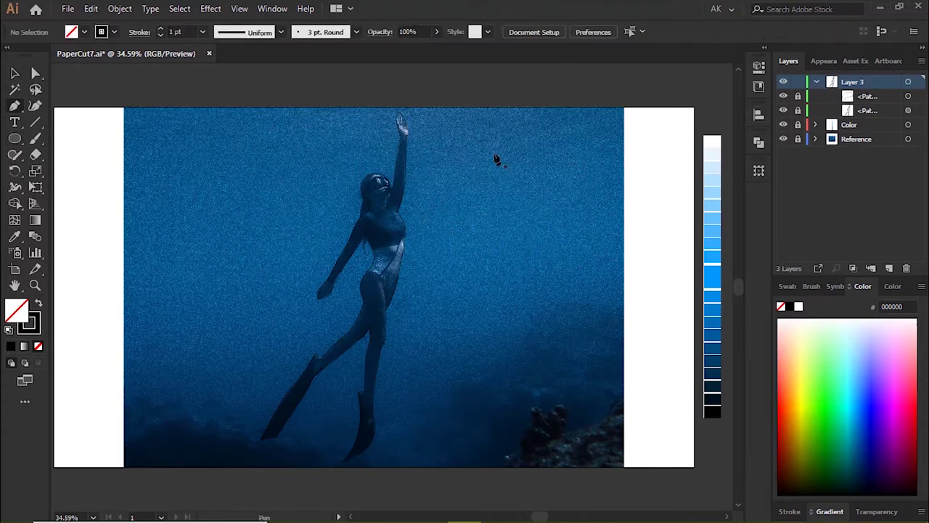
key(ctrl+z)
Merge the head shapes with Shape Builder into one goggle filled blue 0099ff.
drag(388, 185, 387, 183)
key(ctrl+a)
key(shift+m)
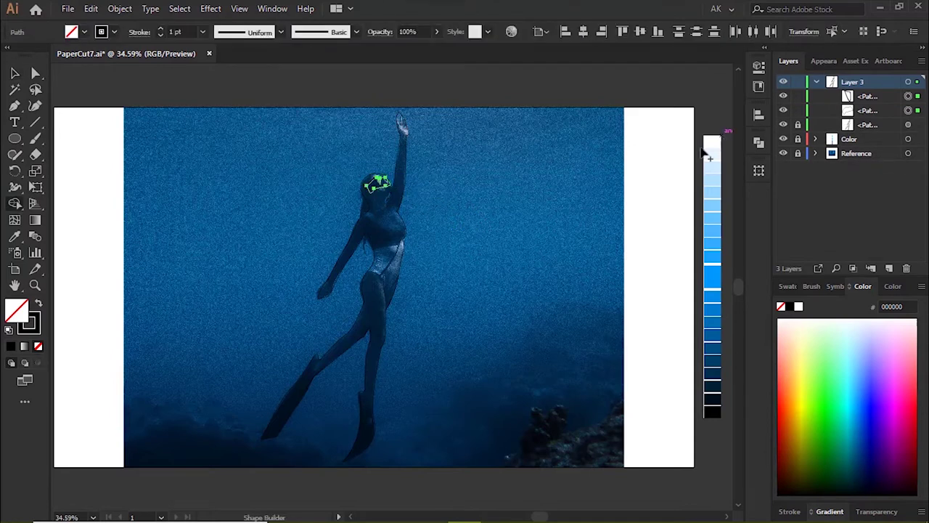
click(378, 186)
key(i)
click(716, 275)
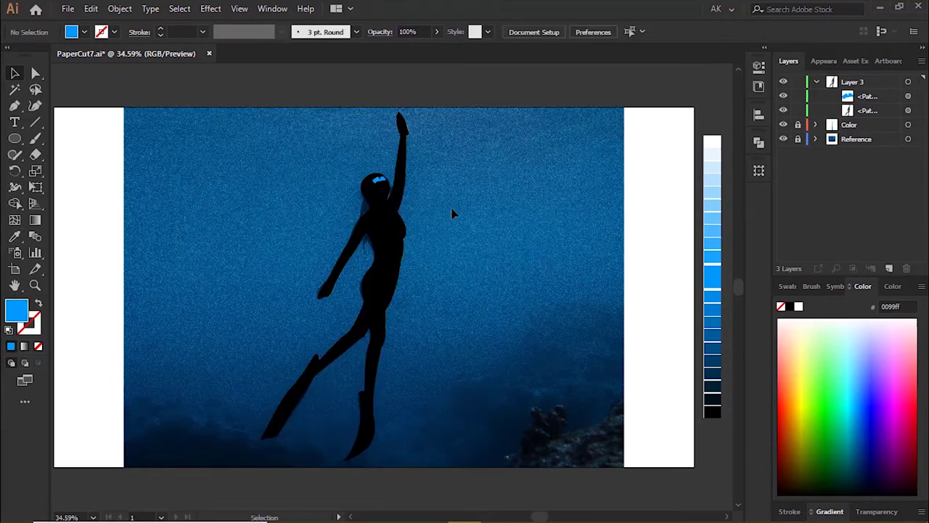
Make a ring bubble via Offset Path and compound path, placing copies above the head.
drag(467, 179, 497, 225)
click(120, 8)
mouse_move(371, 352)
click(370, 367)
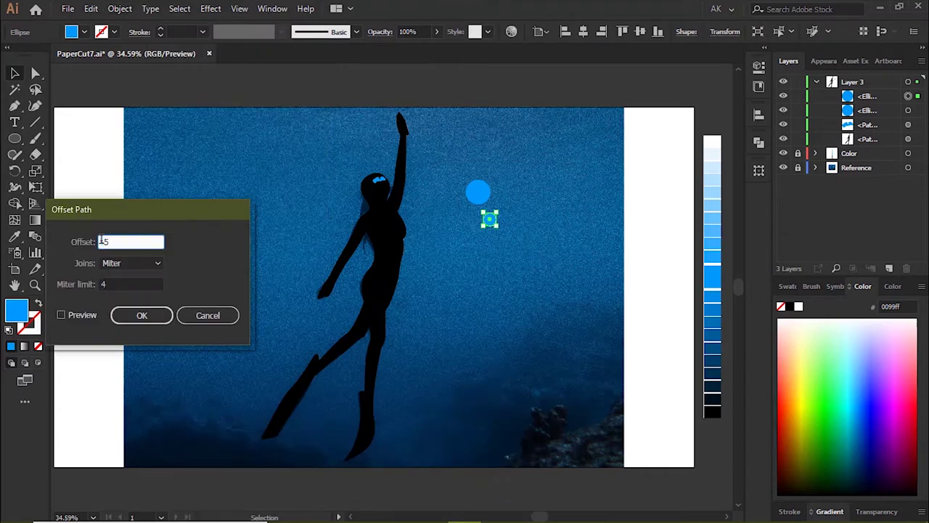
key(Return)
key(ctrl+8)
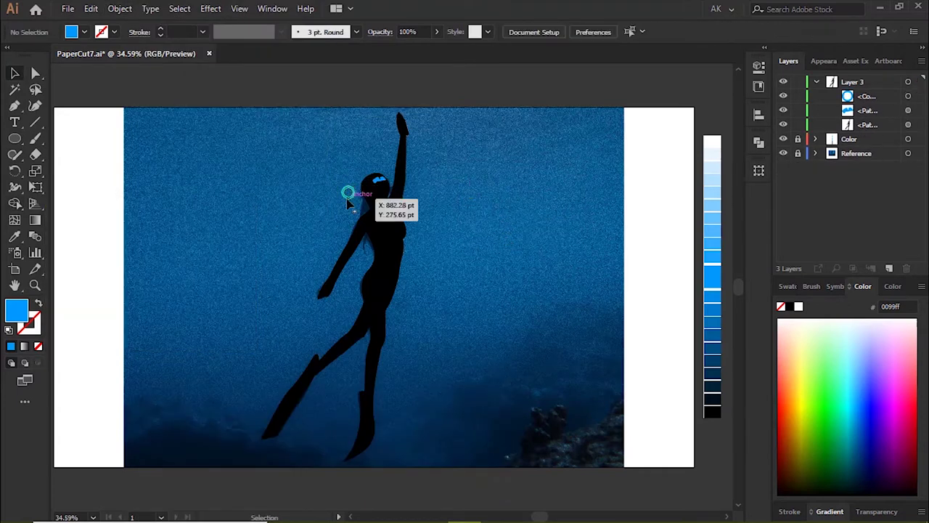
drag(490, 224, 353, 192)
mouse_move(374, 154)
mouse_down()
mouse_move(363, 151)
mouse_move(369, 139)
mouse_up()
click(450, 185)
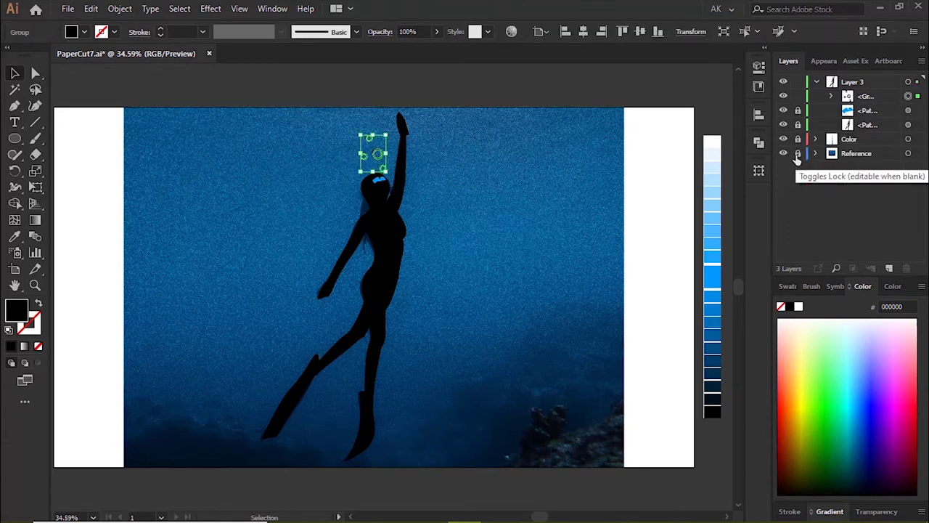
Group the bubbles and goggle with the diver silhouette.
key(ctrl+a)
key(ctrl+g)
click(538, 234)
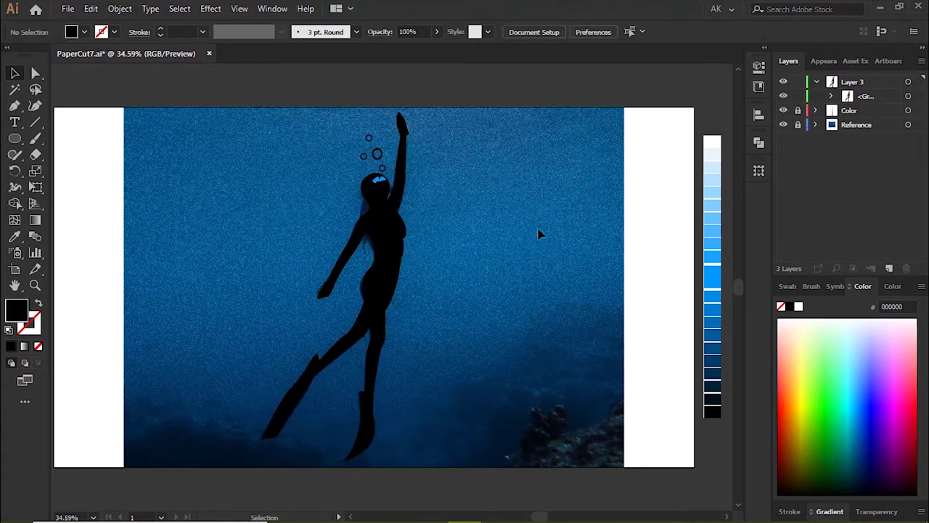
On a new layer, pen the cave frame's left edge and ceiling in outline view.
click(843, 102)
key(ctrl+l)
key(p)
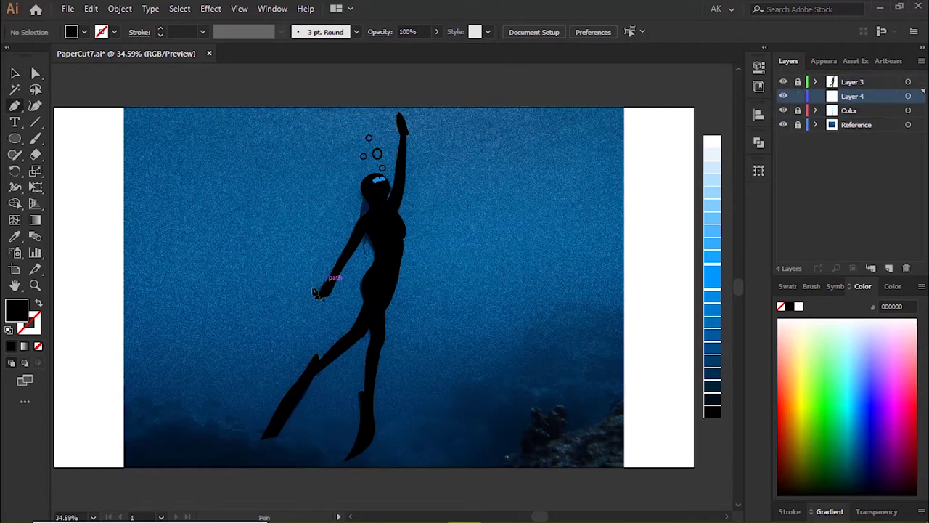
click(87, 120)
drag(97, 181, 102, 190)
drag(102, 139, 107, 133)
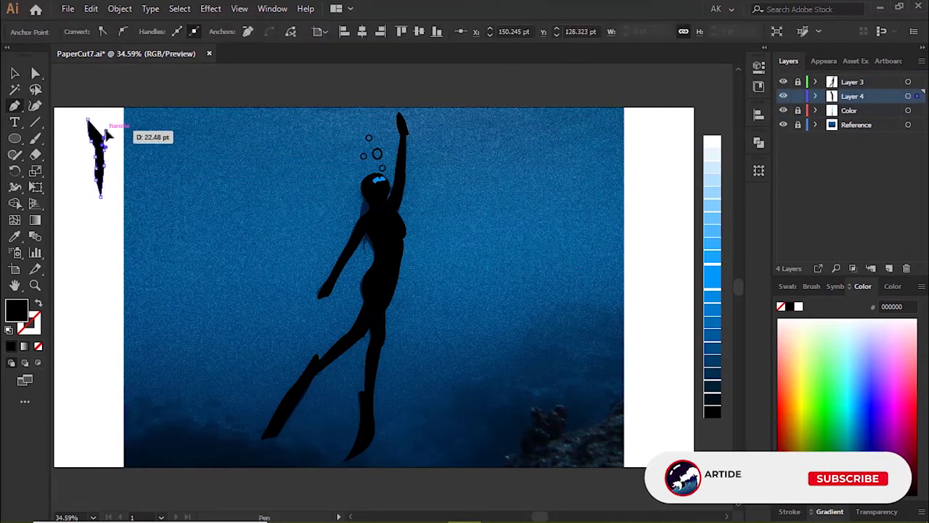
click(509, 118)
click(552, 121)
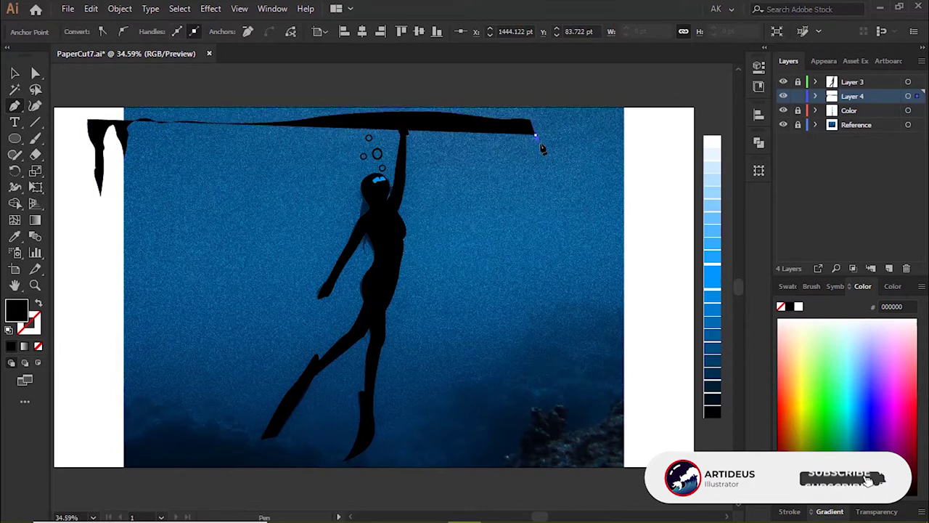
click(549, 157)
key(shift+x)
click(568, 205)
Trace the top-right stalactites and continue the frame down the right side.
click(595, 120)
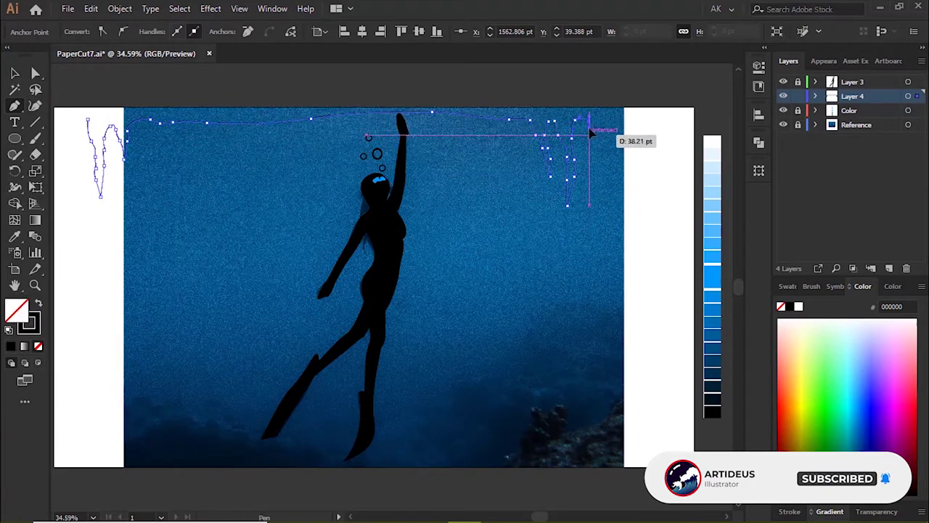
click(594, 152)
click(636, 121)
click(668, 120)
drag(673, 154, 677, 166)
drag(682, 416, 655, 407)
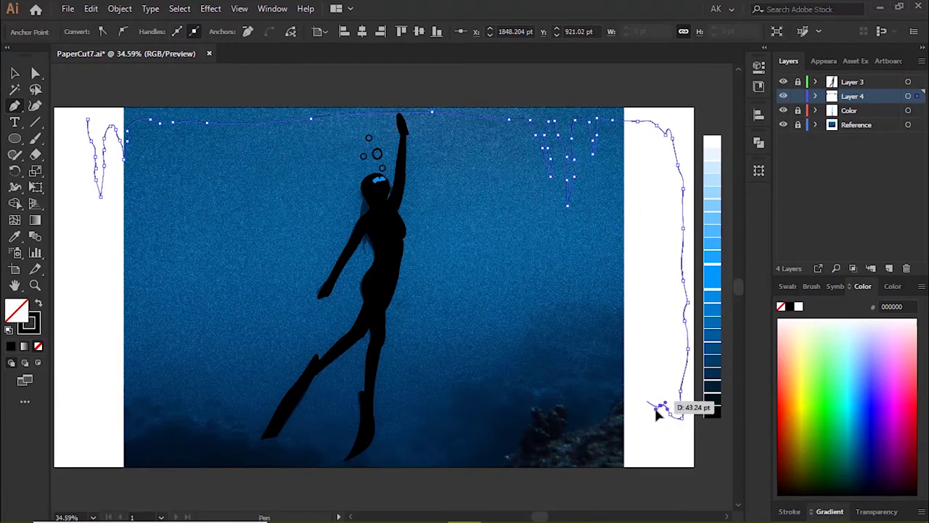
click(641, 396)
click(566, 432)
Trace the rocky bottom and left side, closing the cave frame path.
click(532, 430)
click(523, 439)
click(515, 451)
click(508, 459)
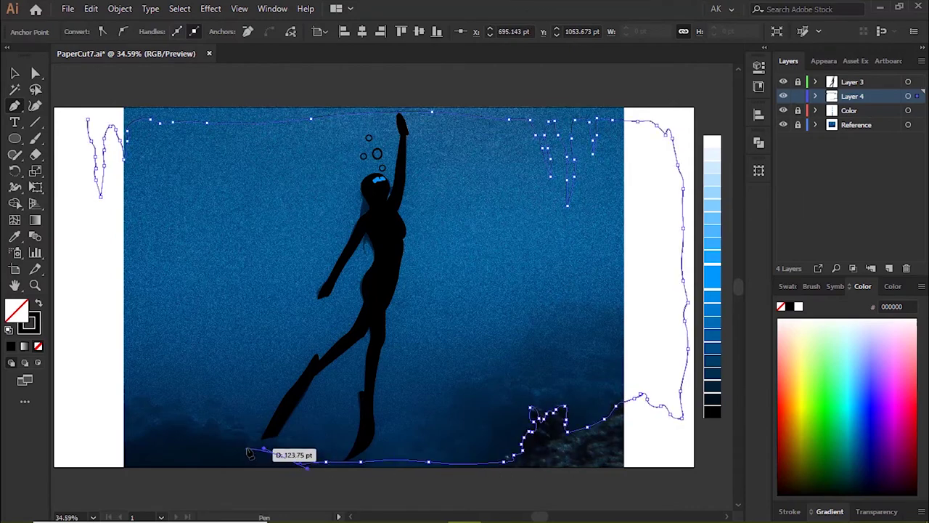
click(80, 440)
click(69, 259)
Create an exact 1920 × 1080 rectangle.
click(89, 121)
key(m)
click(393, 305)
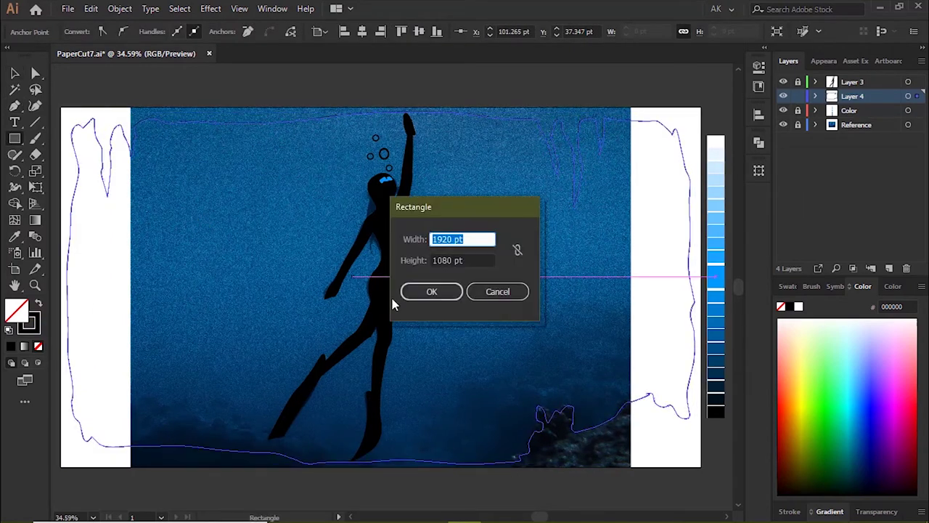
click(432, 291)
Align the rectangle, combine it with the frame into a compound path, and fill it black.
key(ctrl+a)
key(ctrl+8)
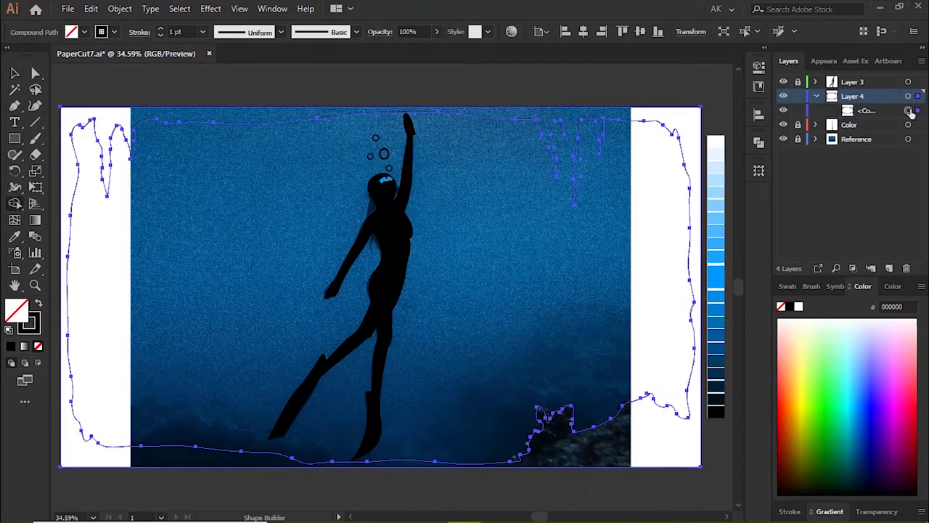
key(v)
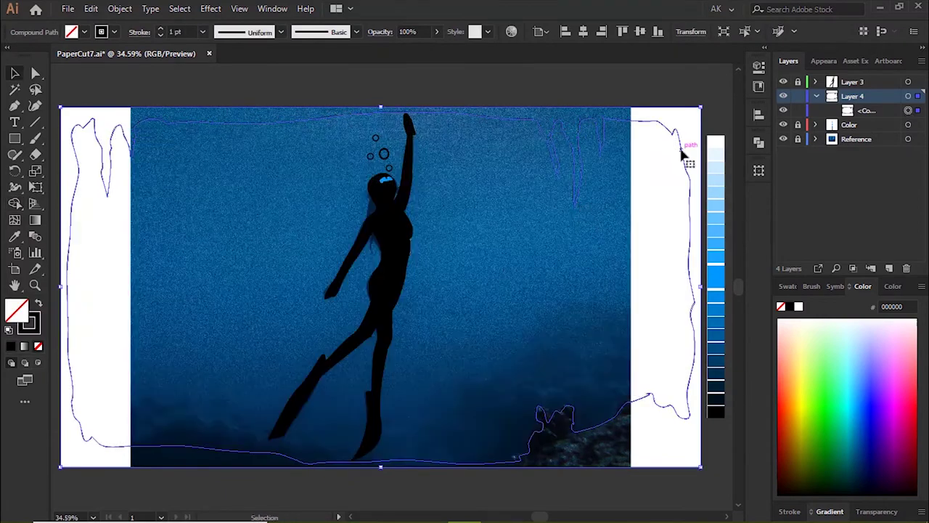
key(shift+x)
click(597, 228)
On a new layer, draw curved seaweed fronds at the lower left.
key(ctrl+l)
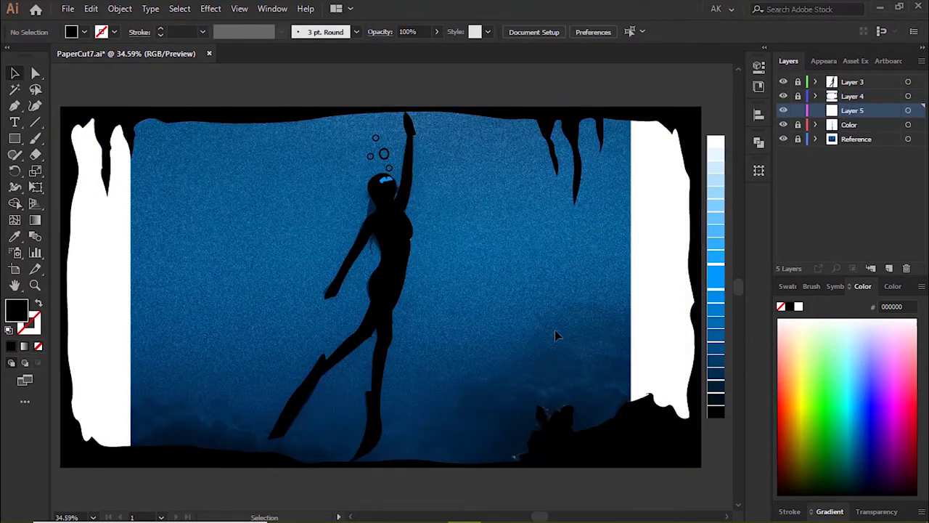
click(148, 420)
click(148, 371)
drag(155, 344, 161, 348)
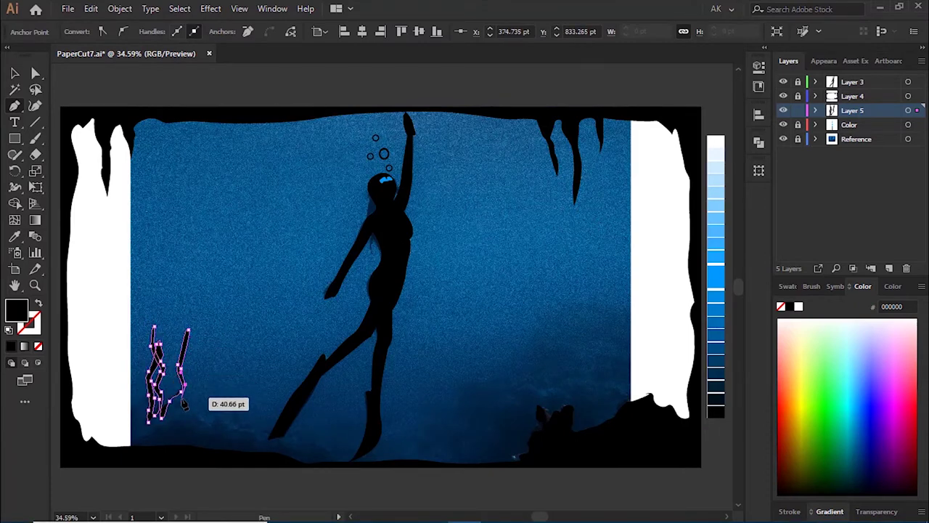
drag(185, 405, 174, 373)
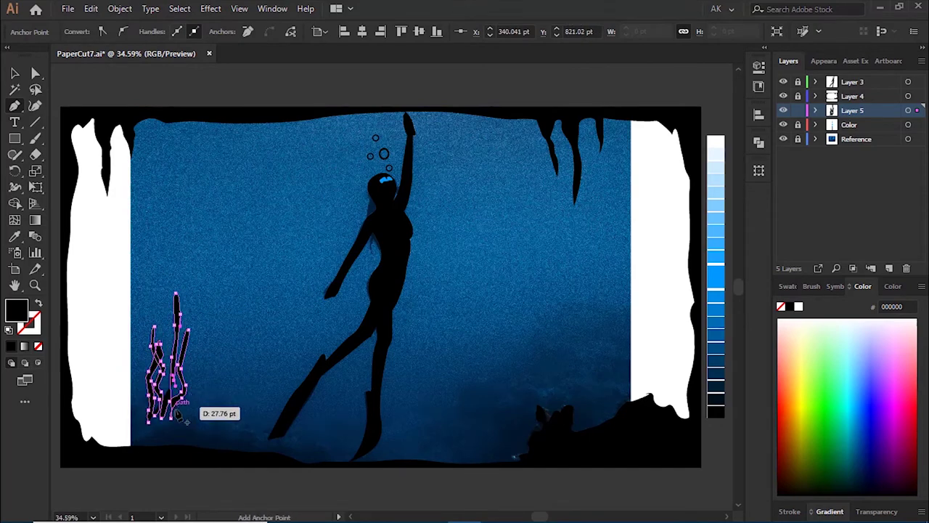
click(190, 399)
click(193, 373)
Trace the seabed edge along the bottom, up the right edge, and across the top.
click(325, 459)
click(375, 458)
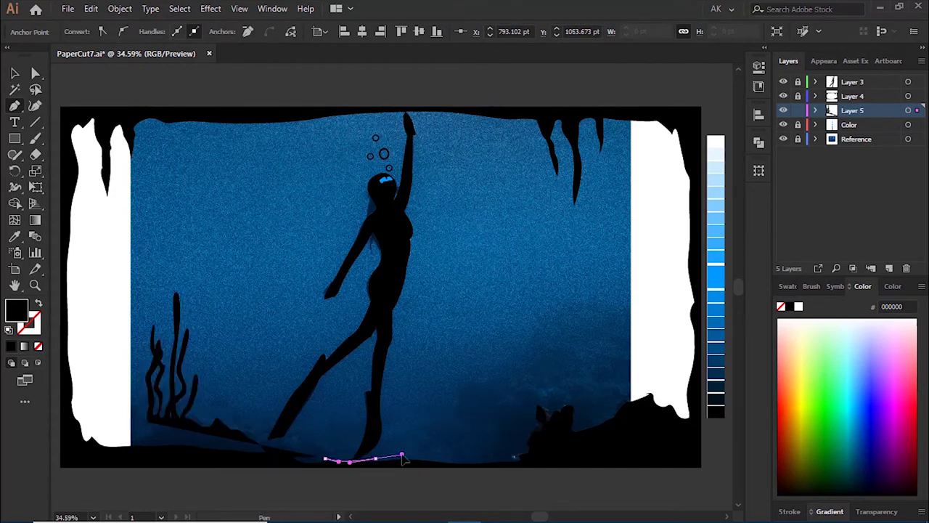
click(473, 460)
click(522, 443)
click(571, 399)
click(610, 392)
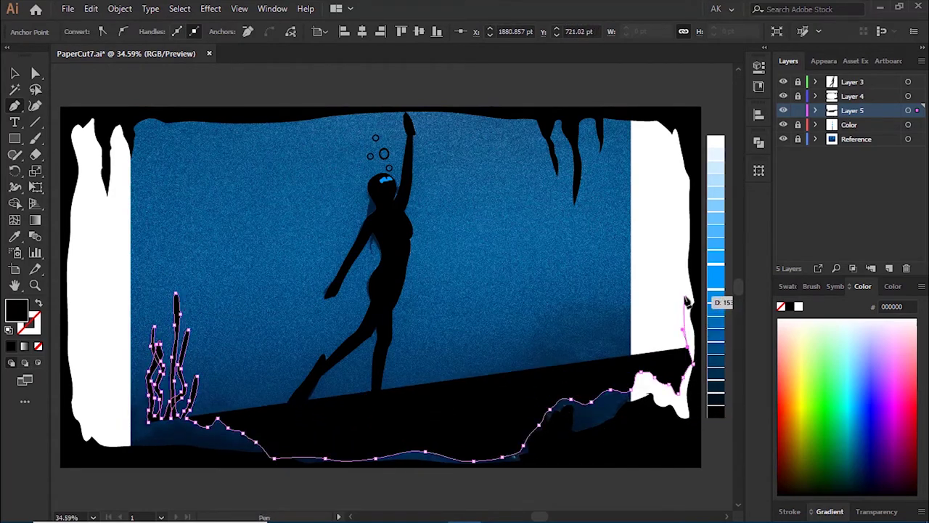
drag(628, 119, 635, 144)
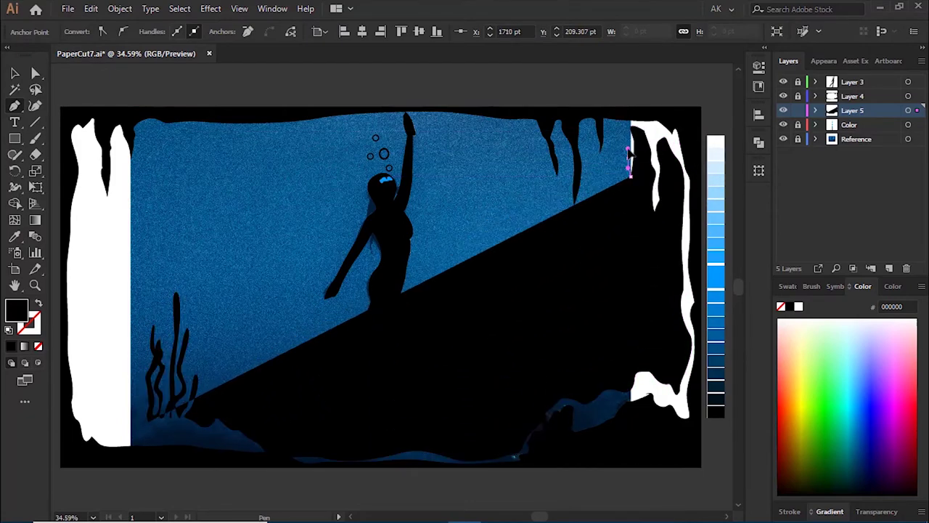
click(559, 122)
click(389, 116)
click(321, 127)
Outline the top stalactites and left edge, closing the cave-frame shape.
click(274, 128)
click(259, 187)
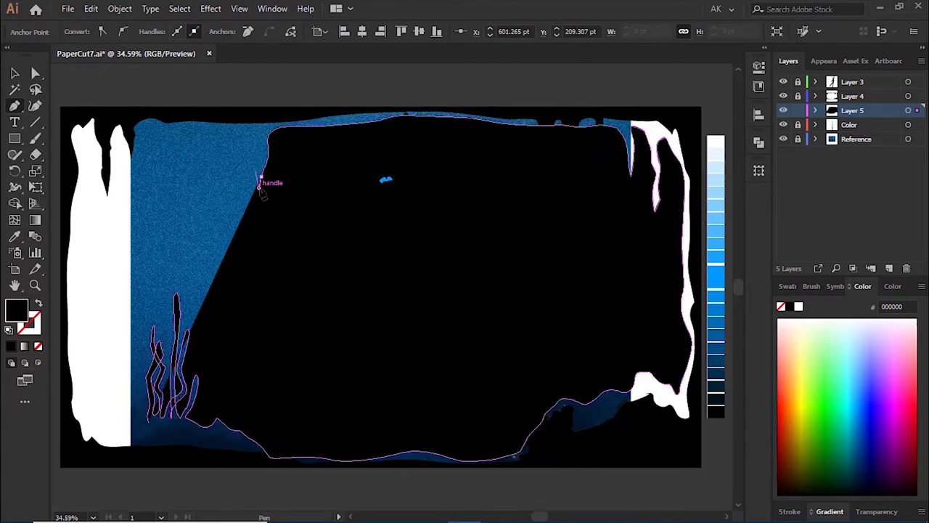
click(245, 145)
click(200, 131)
click(153, 120)
mouse_move(136, 128)
mouse_down()
mouse_move(113, 133)
mouse_move(83, 209)
mouse_up()
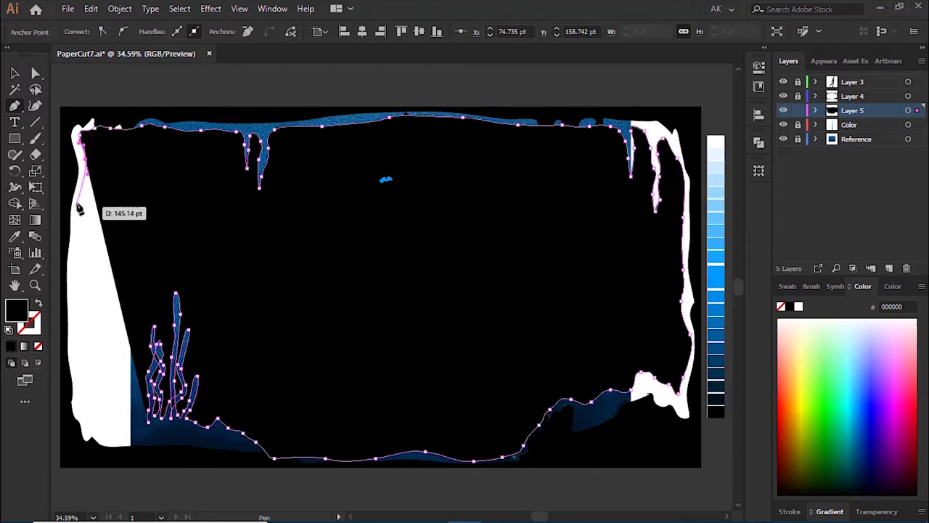
click(89, 414)
Clear the selection, add Layer 6, and begin the next cave outline at upper left.
key(m)
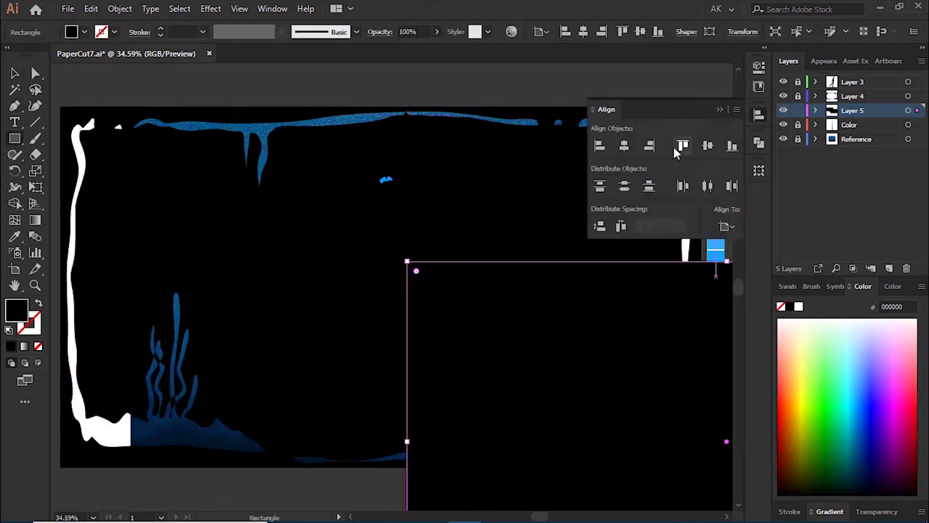
key(ctrl+shift+a)
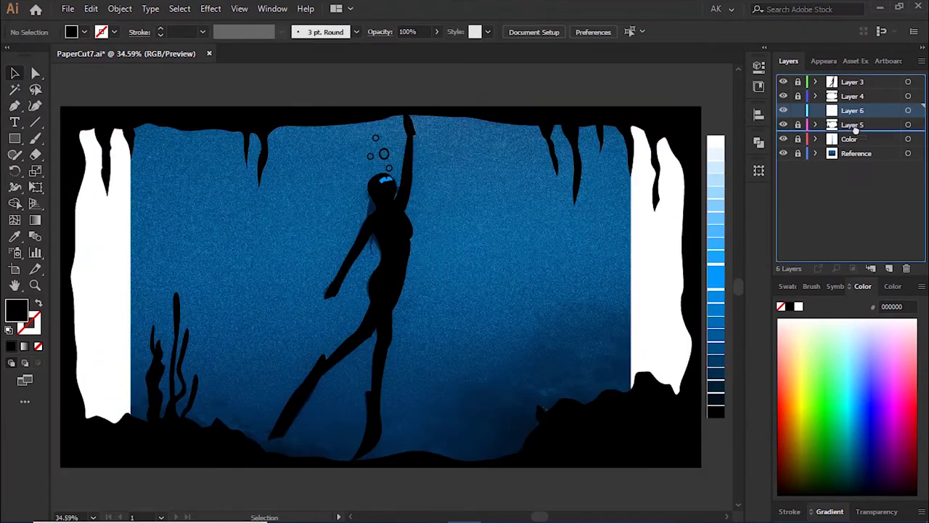
key(ctrl+l)
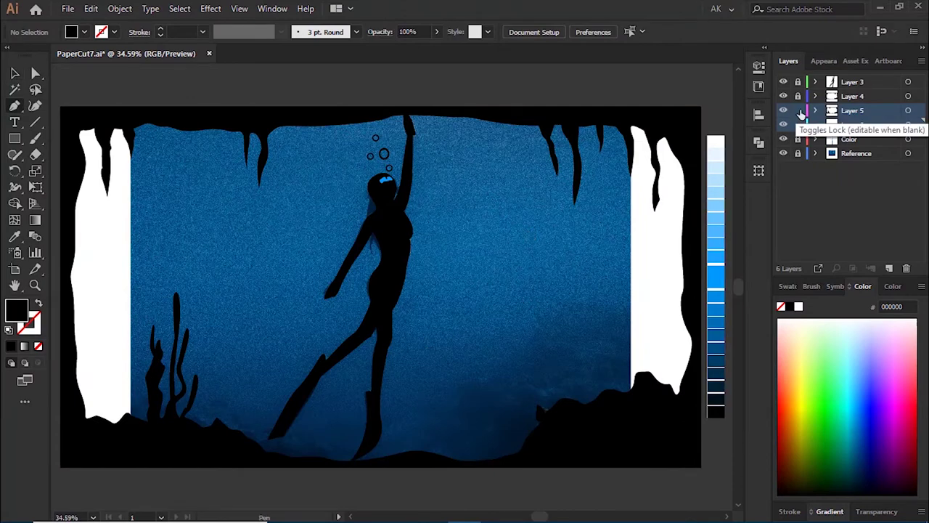
key(v)
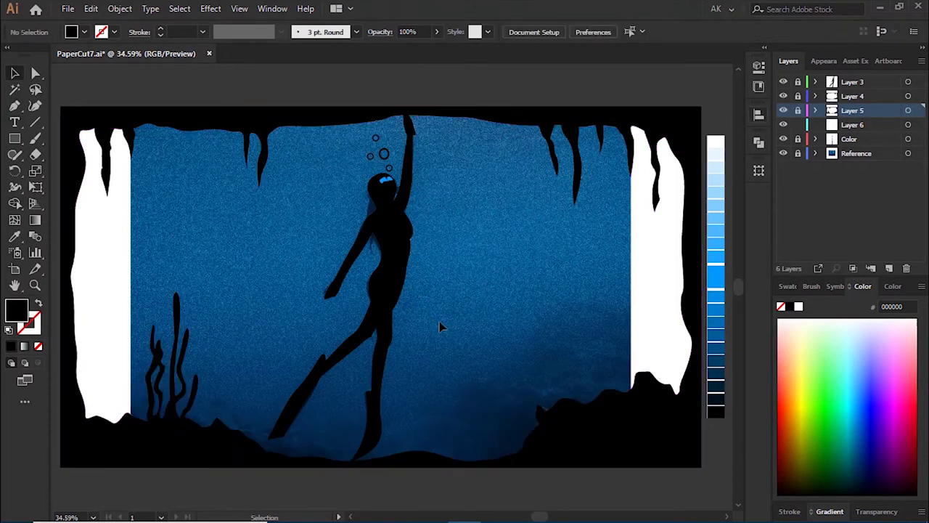
drag(122, 145, 134, 143)
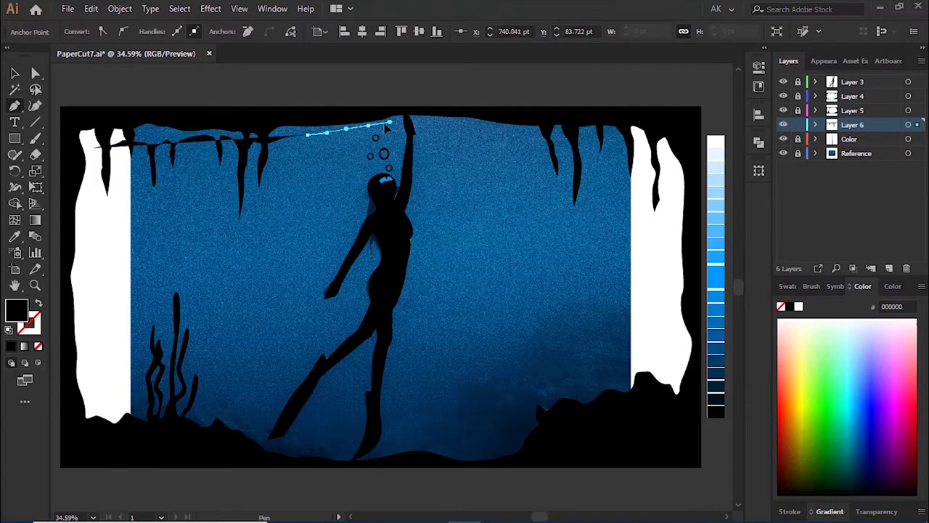
Trace the stalactite edges along the top toward the right corner.
click(440, 130)
click(485, 200)
click(508, 142)
click(534, 156)
click(559, 172)
click(589, 165)
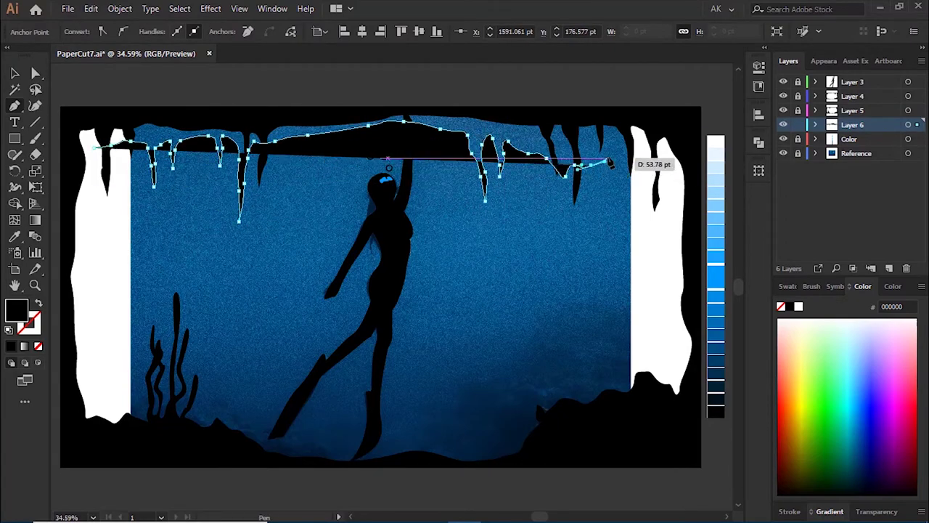
click(628, 160)
click(646, 165)
Outline the tentacles down the right edge to the seabed.
click(656, 193)
click(663, 222)
click(647, 258)
click(632, 273)
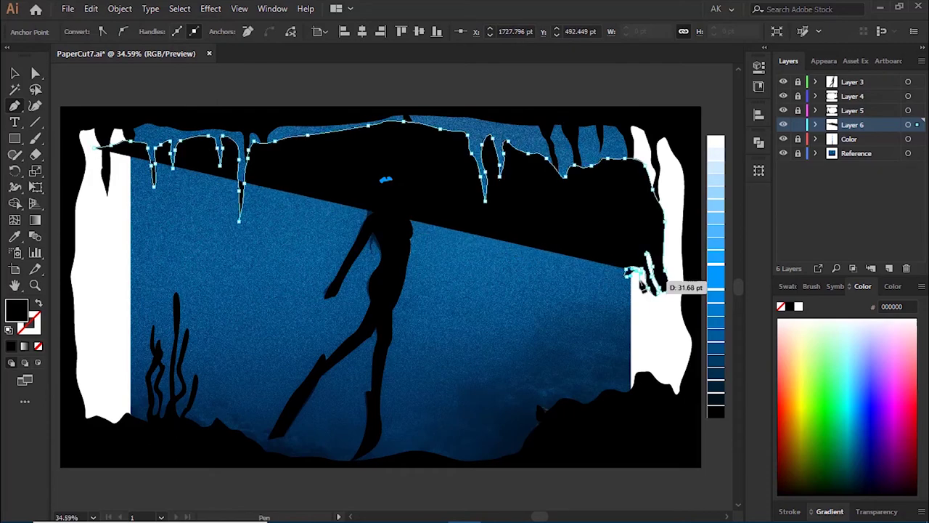
click(632, 304)
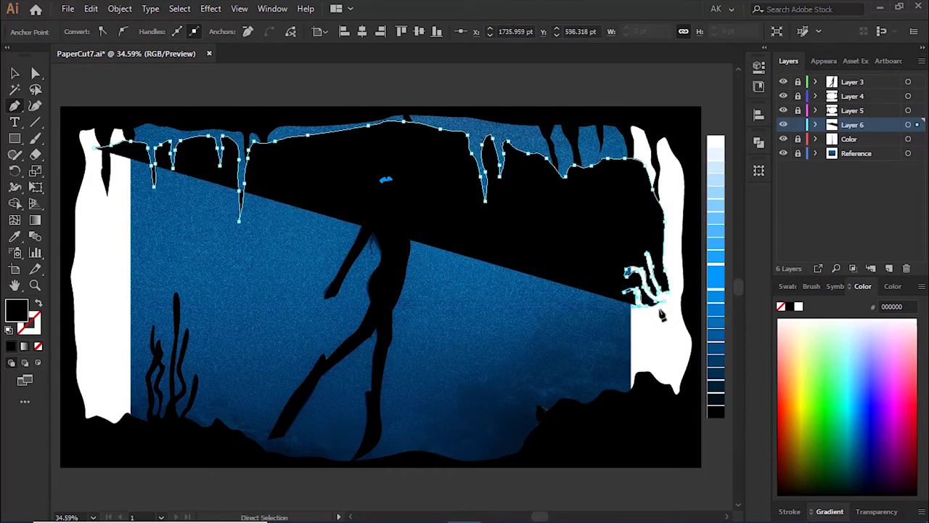
click(631, 352)
drag(552, 390, 540, 391)
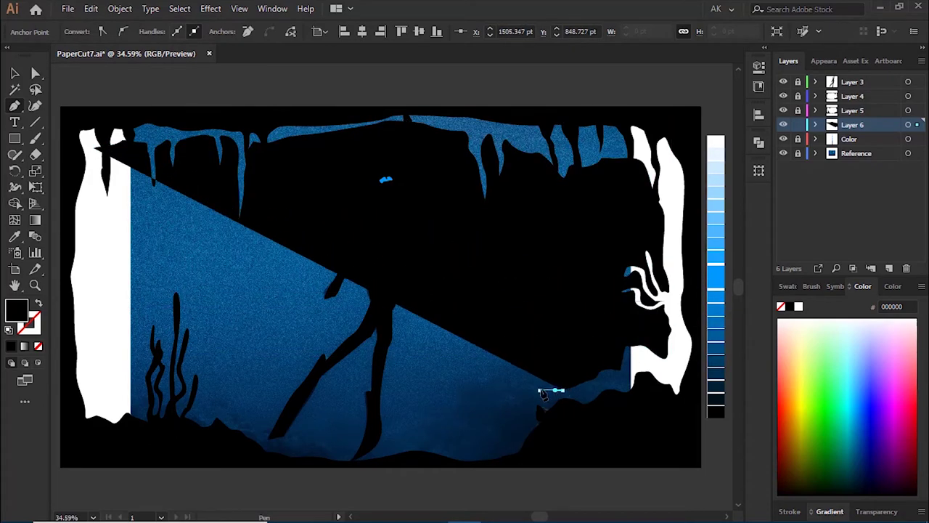
Trace the ground edge and left side to close the frame, then add Layer 7.
click(515, 410)
click(434, 445)
click(295, 452)
click(181, 393)
click(93, 367)
click(93, 267)
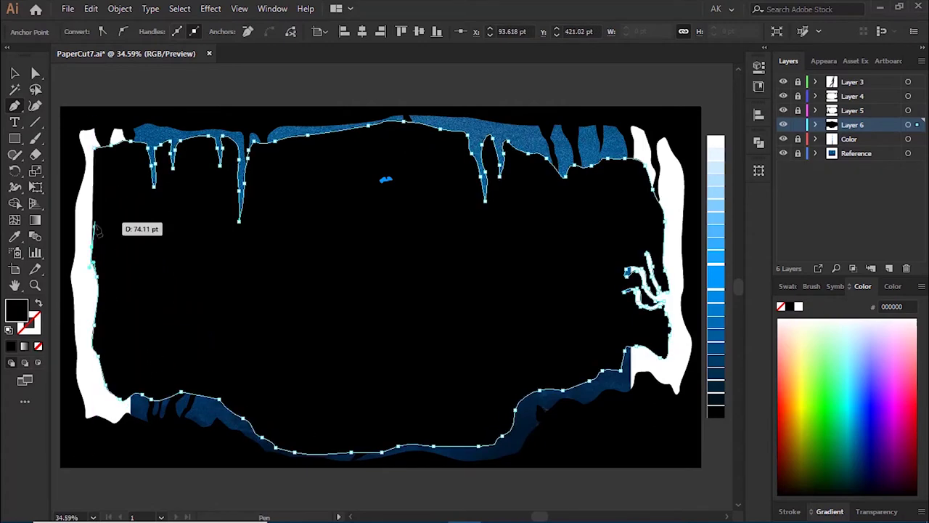
click(93, 150)
key(v)
click(429, 305)
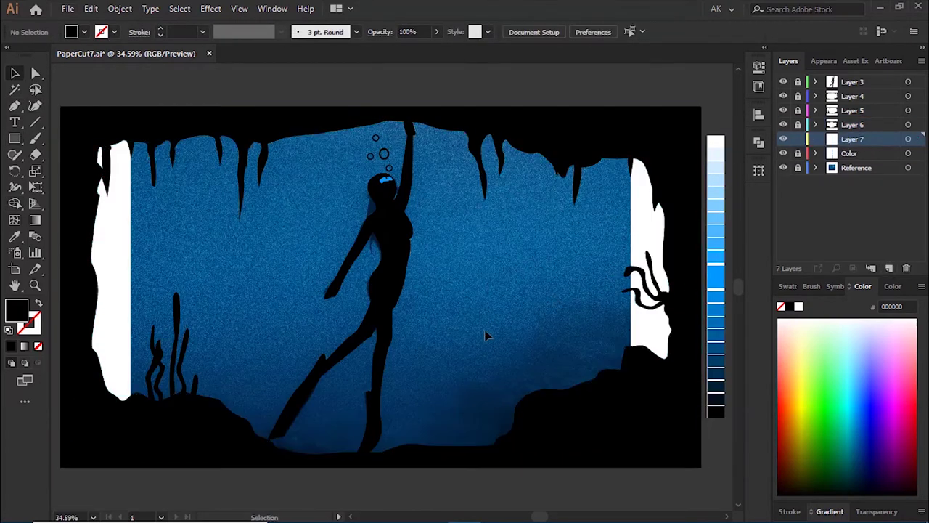
Draw a jellyfish head with rounded curve and trace its tentacles.
click(535, 268)
drag(492, 275, 494, 289)
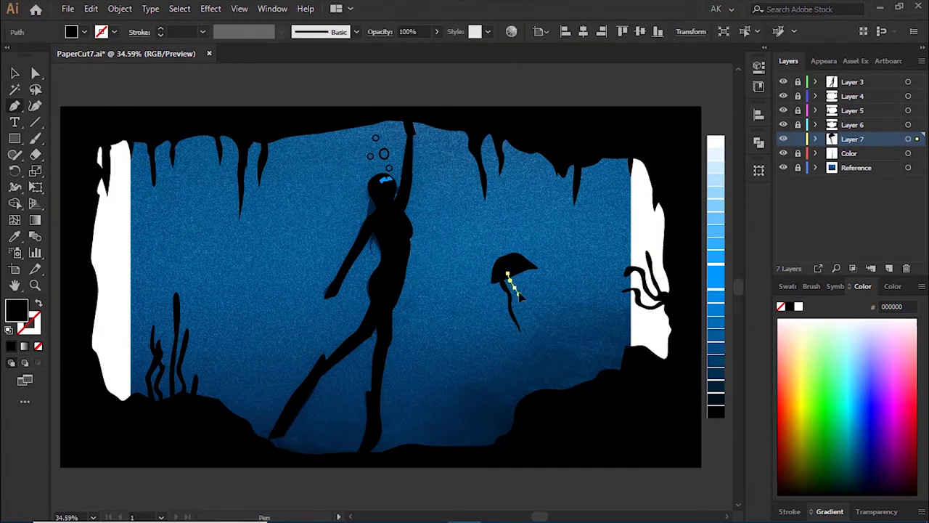
click(532, 339)
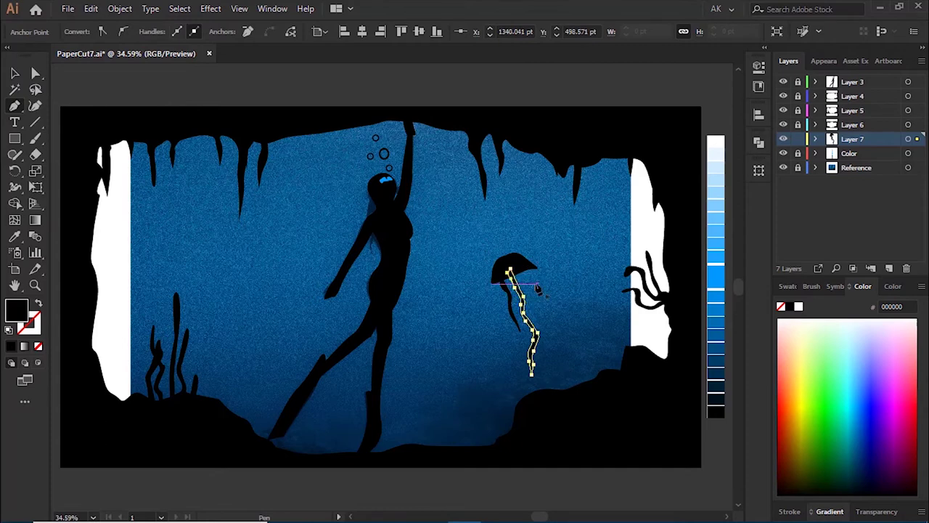
click(511, 273)
click(521, 271)
click(537, 305)
key(shift+grave)
Adjust the jellyfish head and left tentacle, and add eye holes to the head.
click(543, 270)
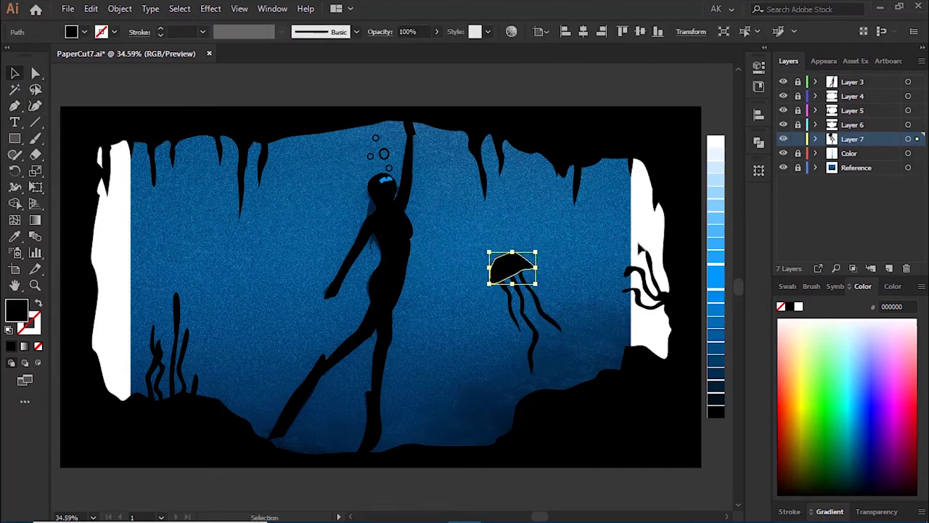
click(518, 327)
key(r)
click(588, 271)
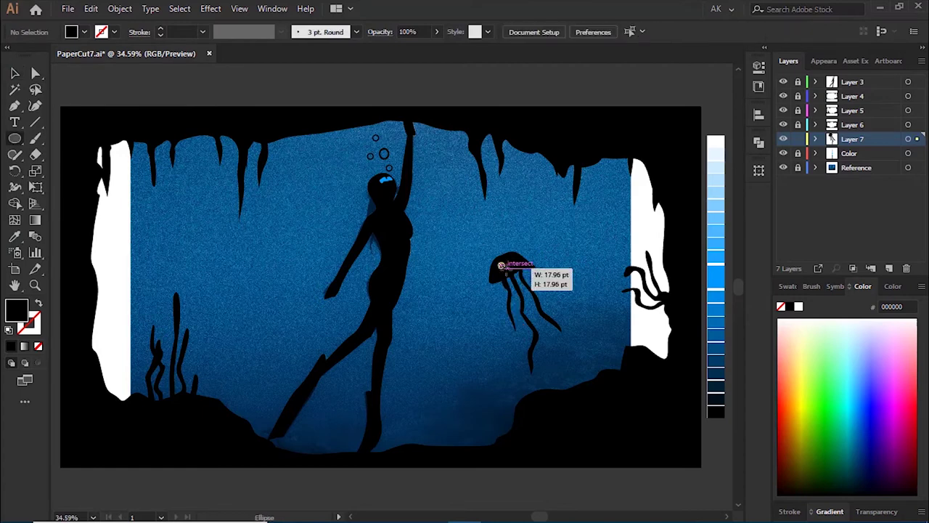
drag(501, 266, 517, 260)
key(v)
click(585, 265)
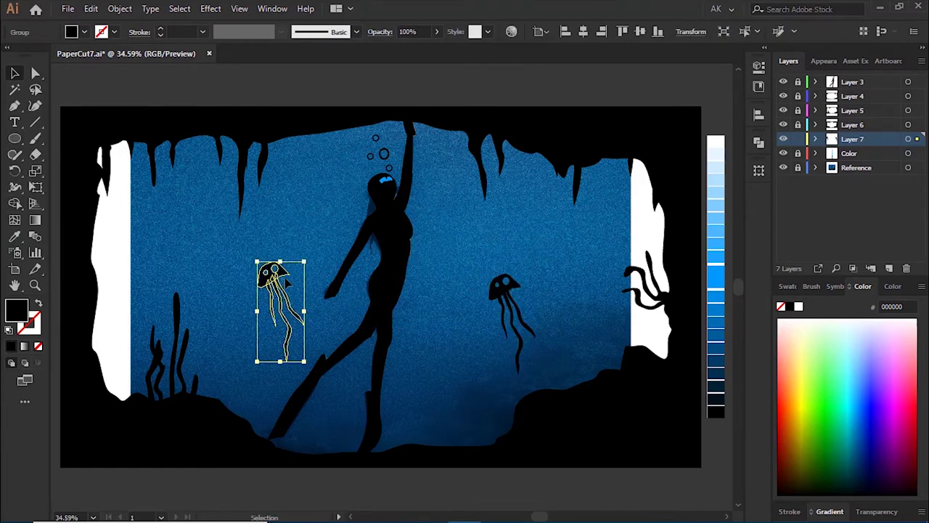
Shrink a jellyfish copy and place it beside the diver as a smaller second jellyfish.
mouse_move(306, 260)
mouse_down()
mouse_move(266, 320)
mouse_move(467, 373)
mouse_move(152, 261)
mouse_move(187, 280)
mouse_move(176, 281)
mouse_move(171, 263)
mouse_up()
click(554, 349)
click(230, 288)
click(260, 279)
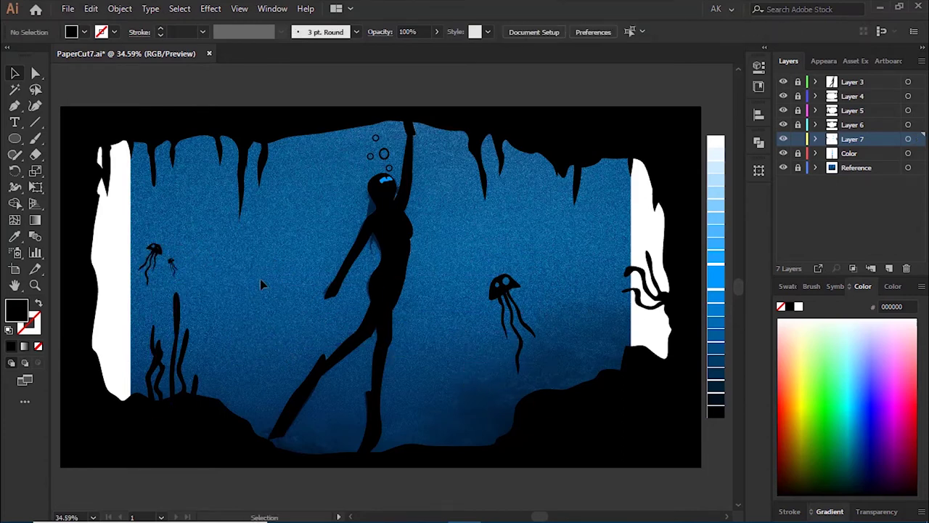
Add tiny bubble rings of varied sizes beside the seaweed in the lower left.
key(l)
mouse_move(421, 287)
mouse_down()
mouse_move(453, 318)
mouse_move(432, 306)
mouse_up()
key(v)
drag(427, 312, 417, 332)
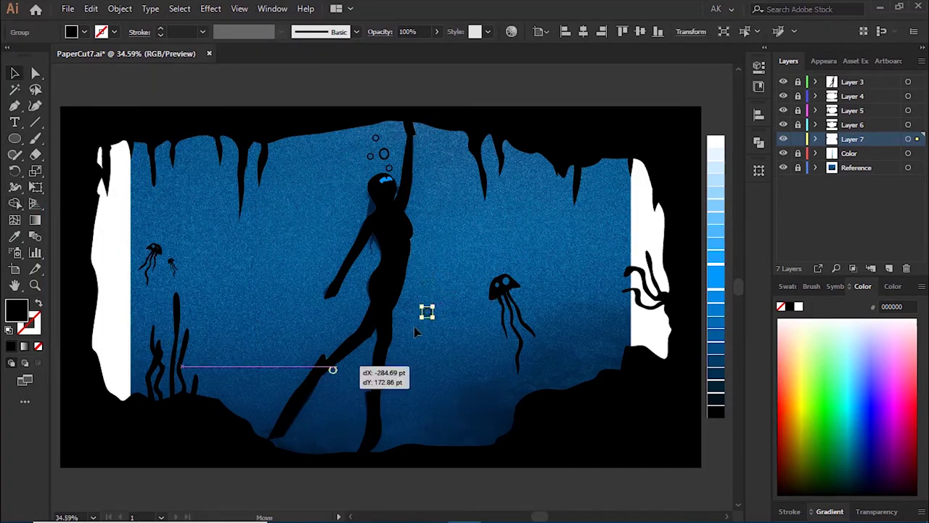
mouse_move(222, 379)
mouse_down()
mouse_move(231, 385)
mouse_move(243, 372)
mouse_up()
click(271, 370)
drag(240, 365, 238, 358)
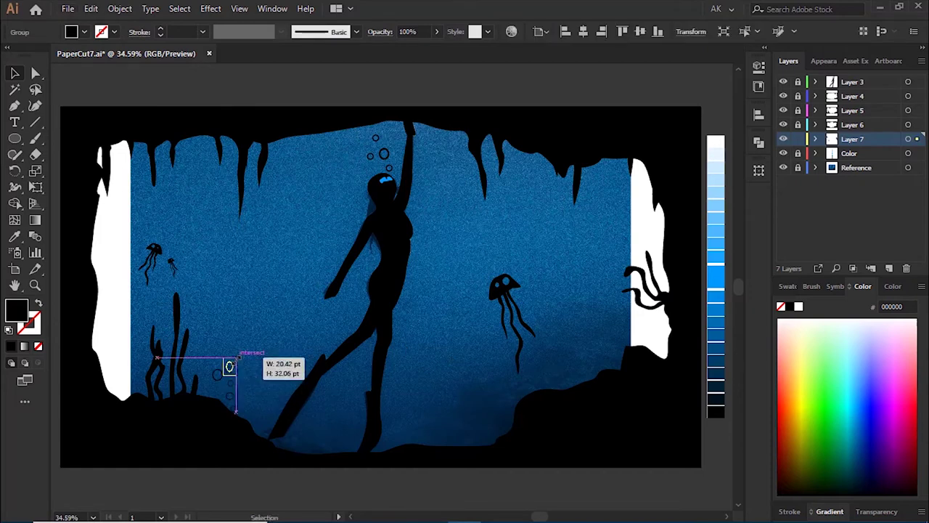
On the Color layer, trace the cave opening's left edge and stalactite-lined ceiling.
click(849, 155)
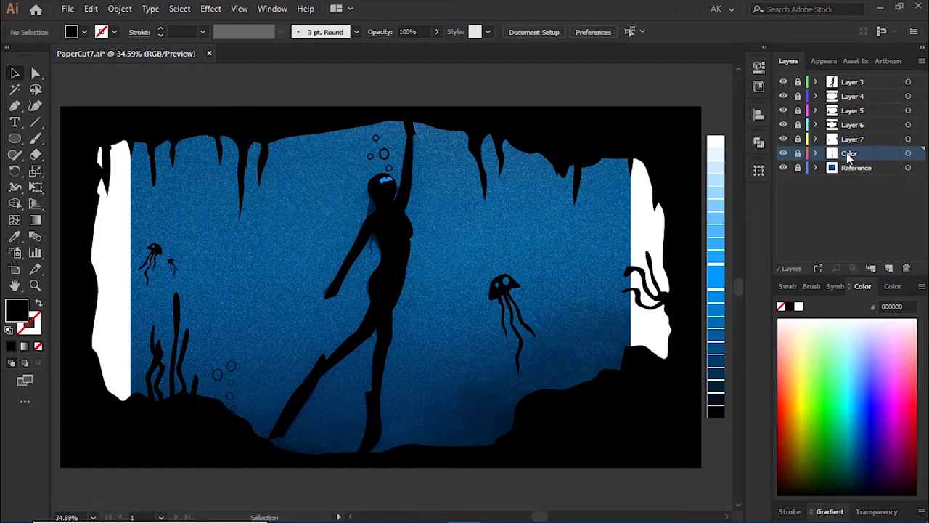
click(124, 242)
click(113, 171)
click(210, 164)
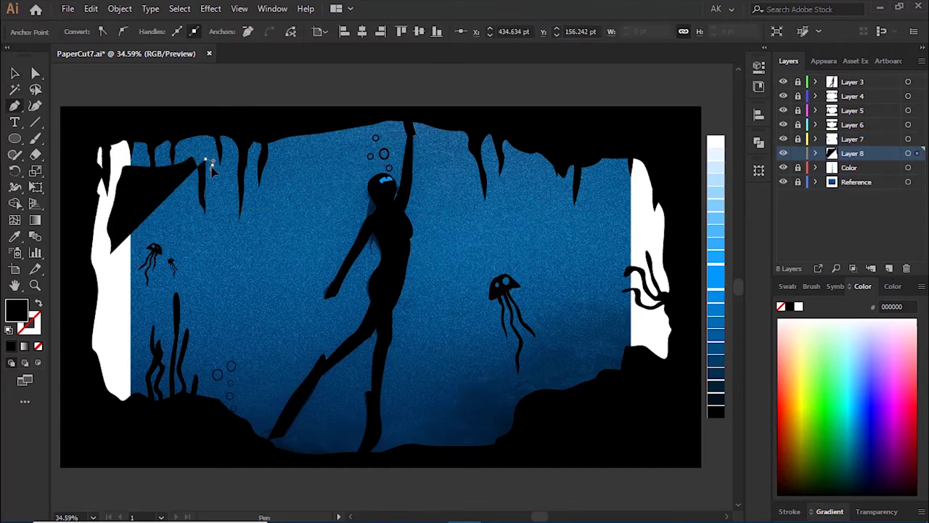
click(203, 215)
click(258, 159)
click(339, 138)
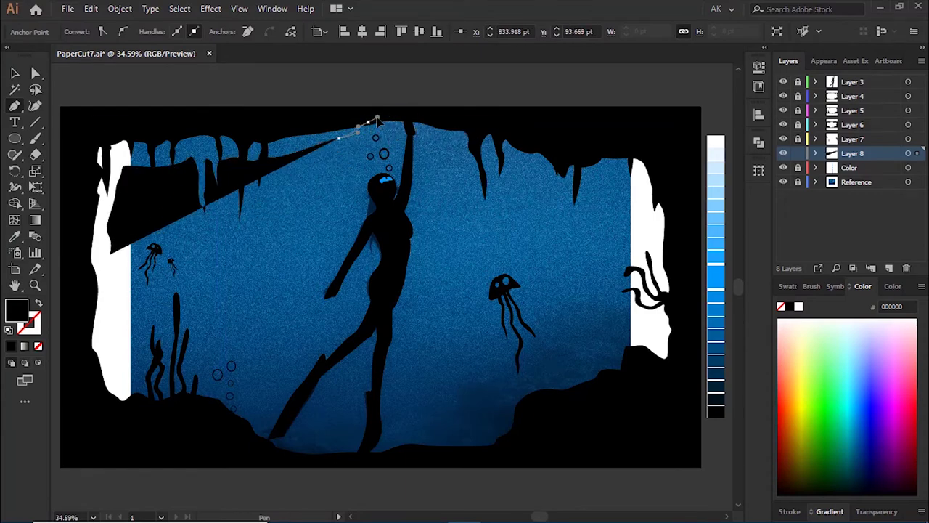
click(434, 116)
Close the outline down the right side and floor, then clip all artwork to it (Ctrl+7).
click(484, 128)
click(528, 167)
click(589, 212)
click(620, 240)
click(624, 350)
click(546, 422)
click(390, 457)
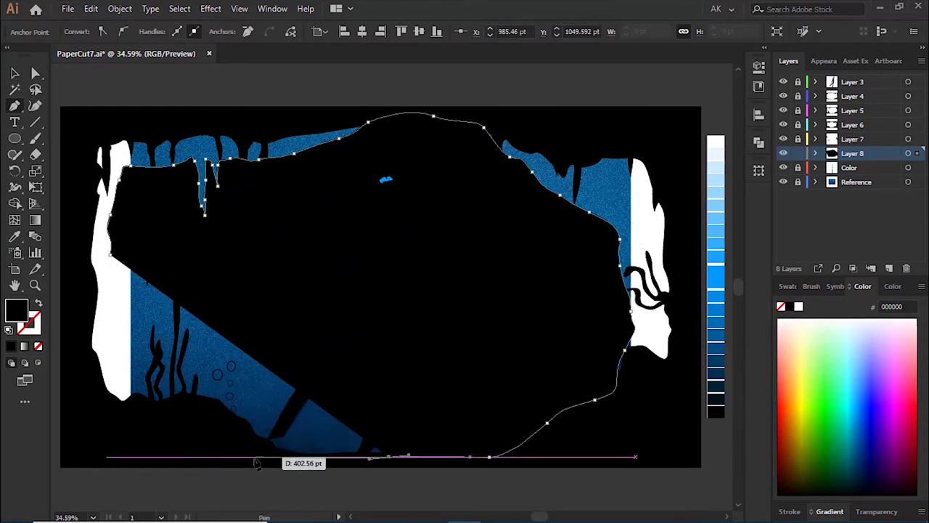
click(162, 446)
key(ctrl+a)
key(ctrl+7)
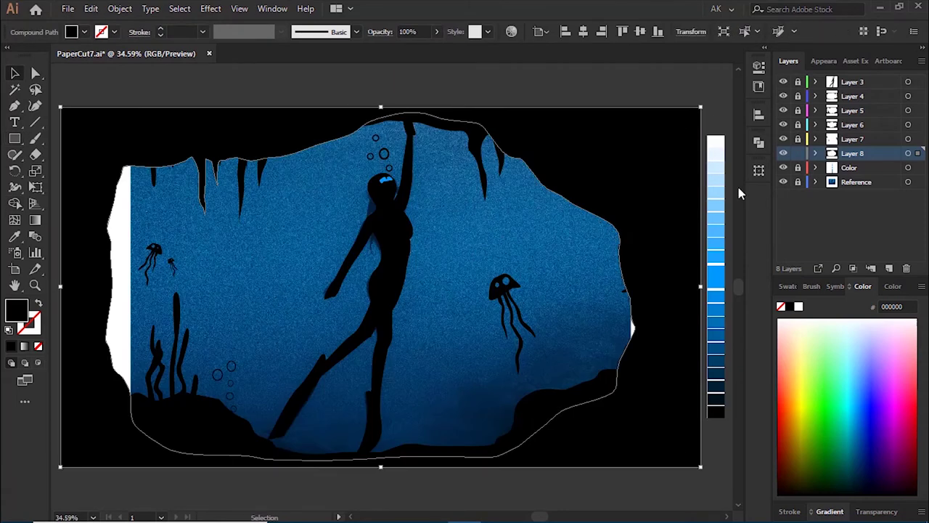
key(shift+F7)
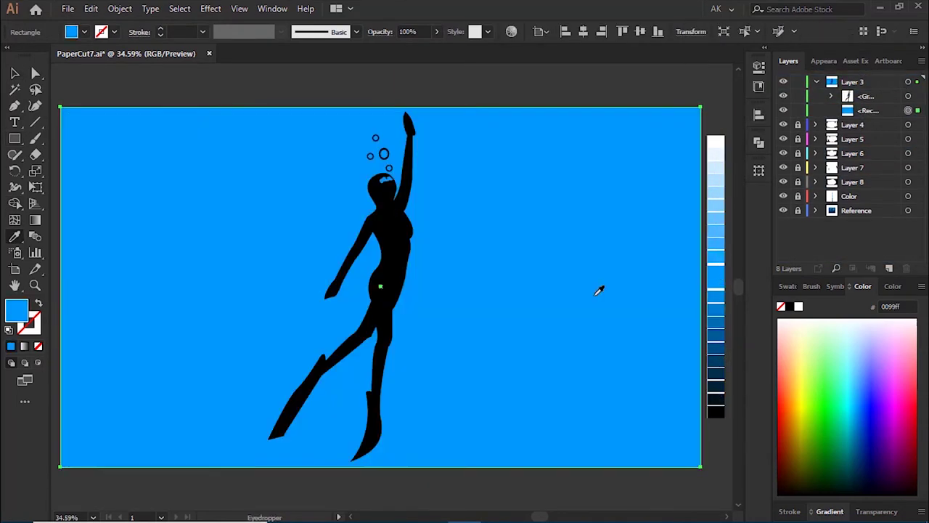
Set the blue rectangle to 15% opacity and move a faint copy into Layer 4.
click(436, 32)
drag(439, 51, 392, 51)
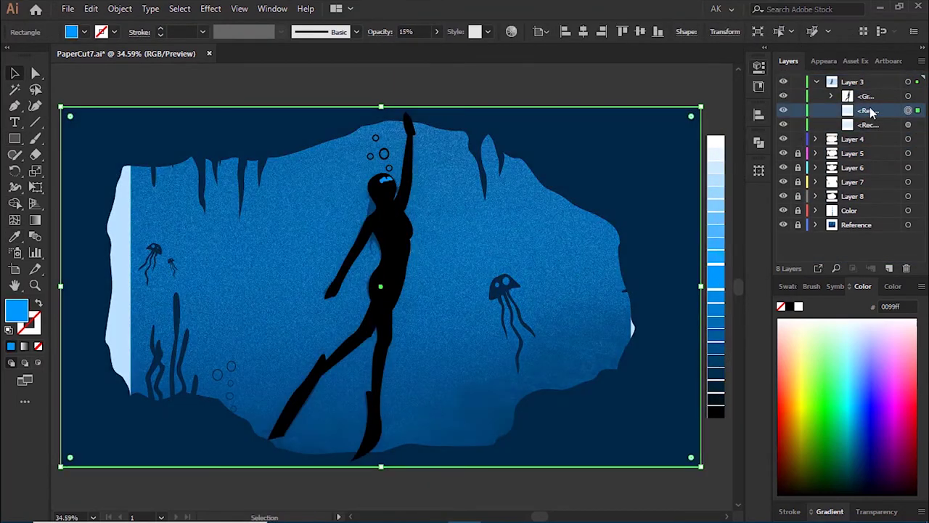
click(798, 124)
click(815, 125)
drag(867, 109, 864, 138)
click(815, 81)
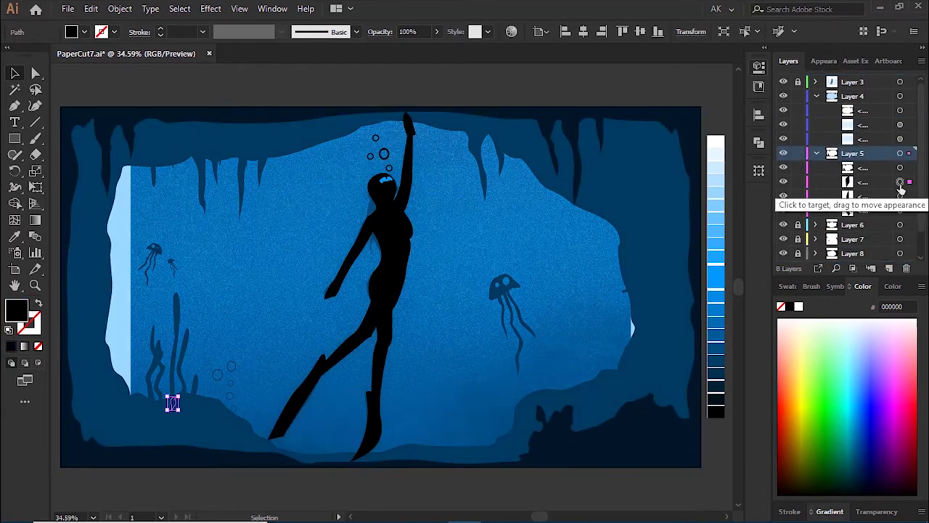
Lock Layers 3 and 4 and merge the coral shapes into Layer 5 with Shape Builder.
click(900, 153)
click(798, 82)
click(798, 96)
key(shift+m)
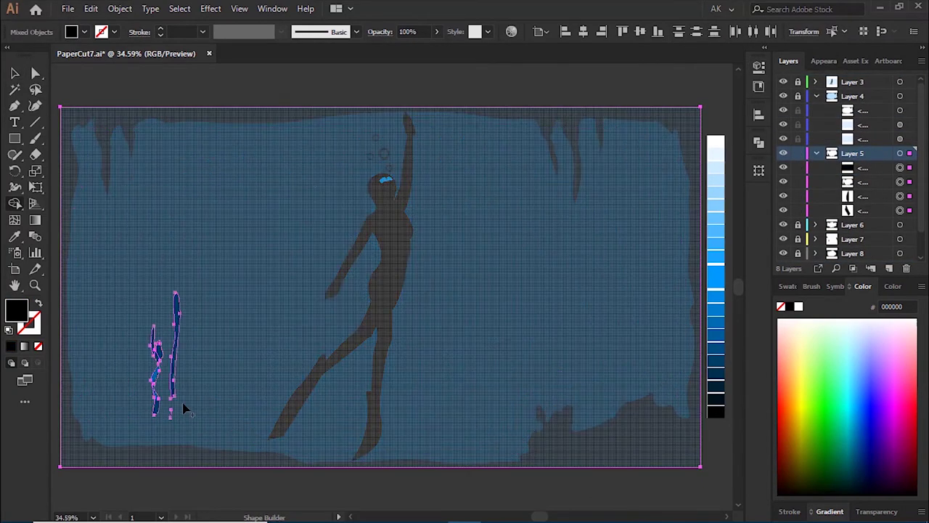
drag(178, 404, 155, 352)
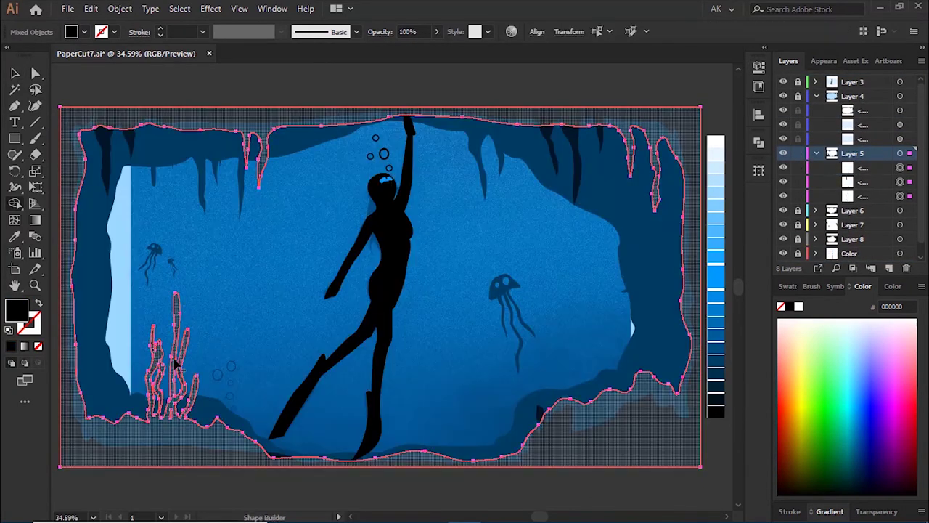
key(Return)
key(v)
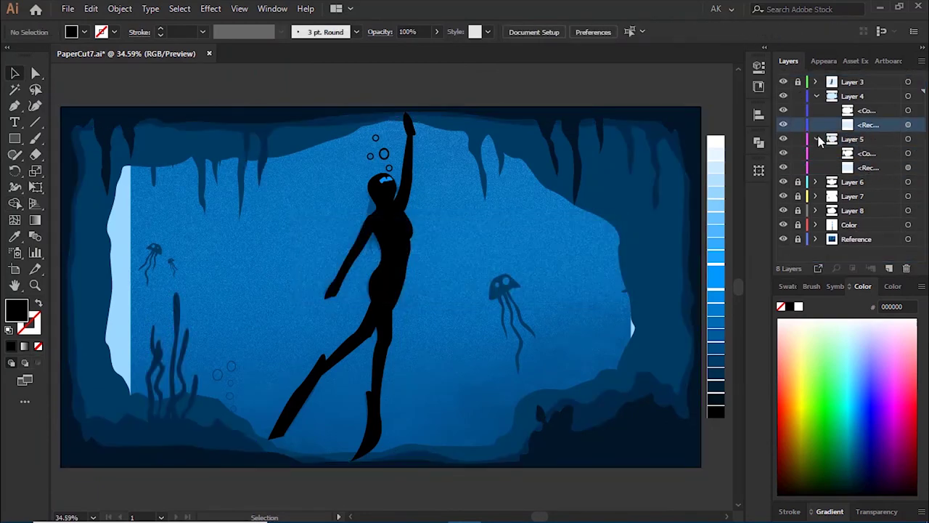
Add a faint blue rectangle to Layer 6 and group the jellyfish and bubbles.
scroll(818, 141, down, 2)
drag(863, 110, 813, 127)
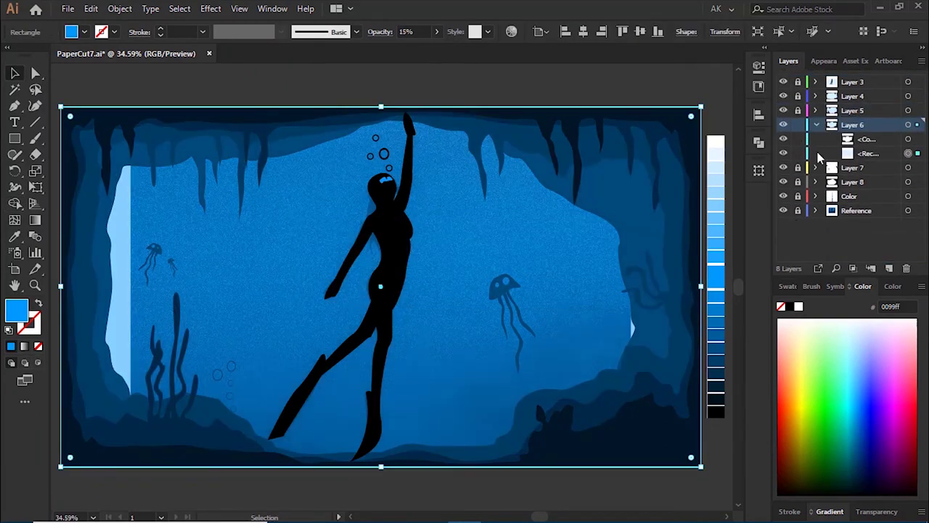
key(ctrl+a)
key(ctrl+g)
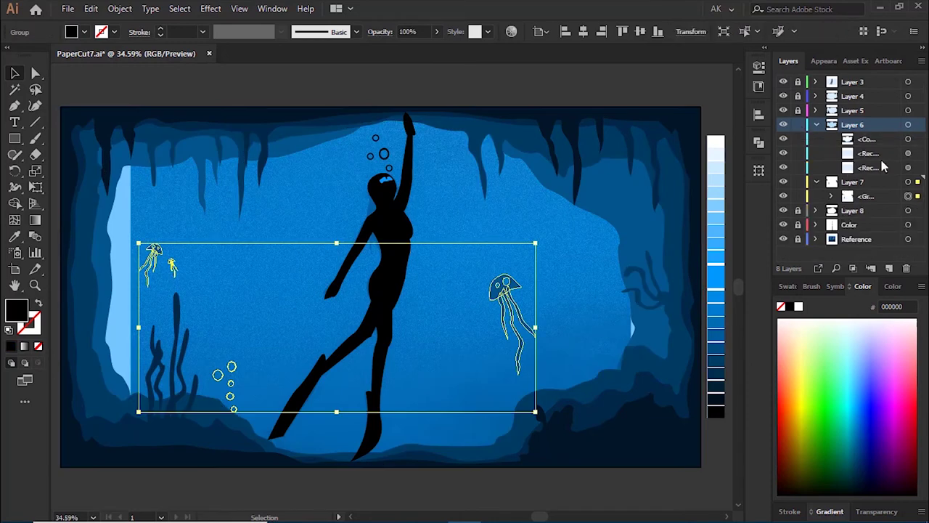
Eyedropper light blue 4db8ff onto the Layer 8 background rectangle.
click(907, 182)
key(i)
click(720, 222)
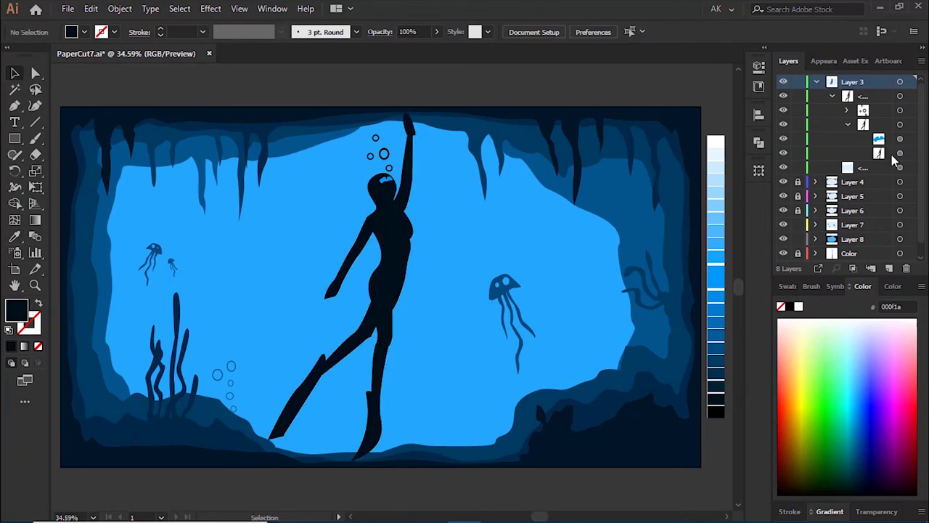
Scale the diver down slightly and Alt-drag bubble group copies near her fins.
drag(415, 110, 418, 140)
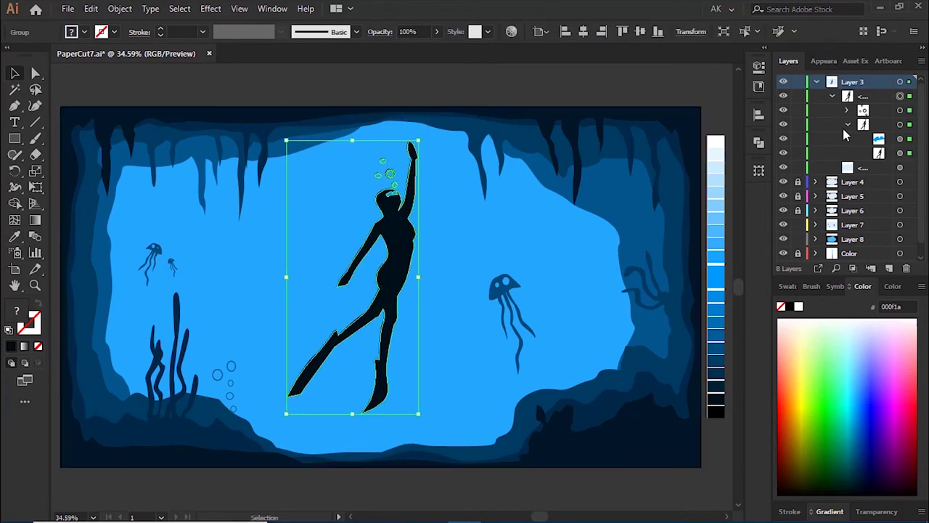
click(832, 97)
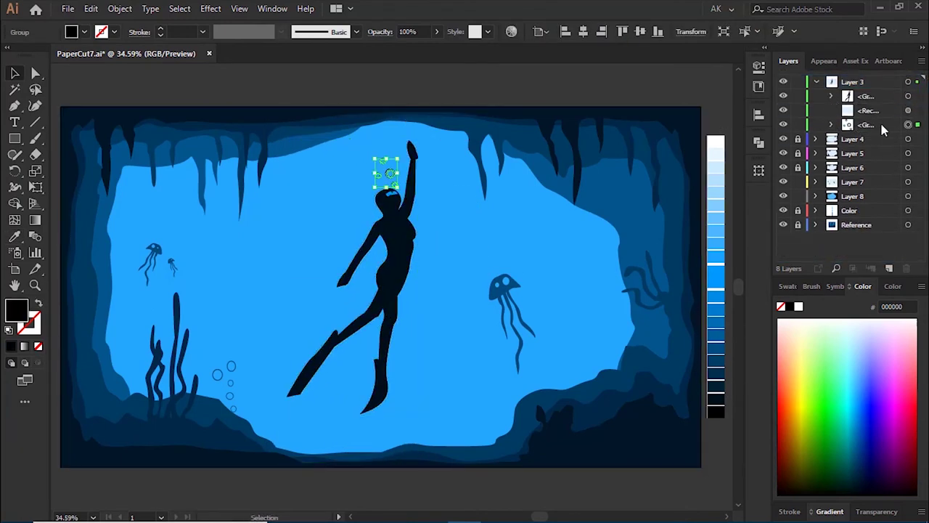
drag(386, 172, 404, 395)
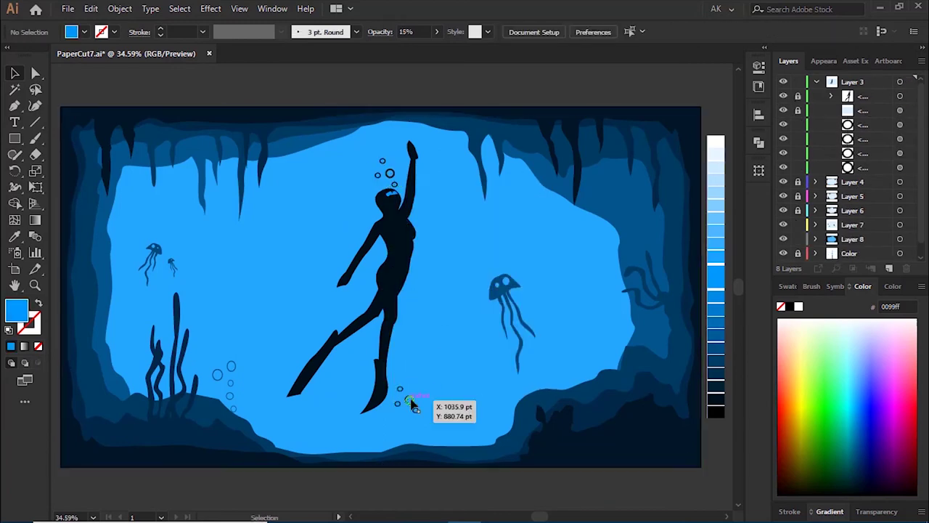
drag(412, 404, 371, 429)
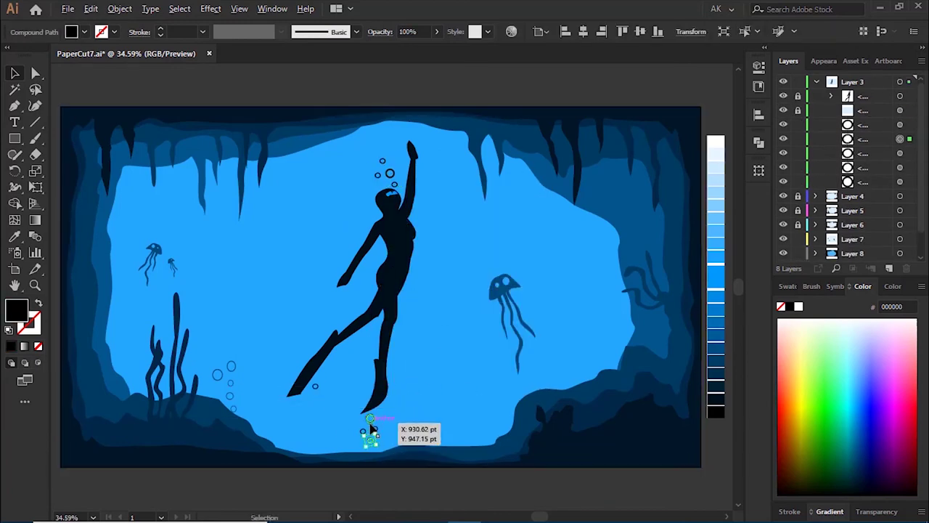
Position bubbles beside the right fin and delete the ones by the left fin.
drag(315, 385, 274, 400)
click(456, 334)
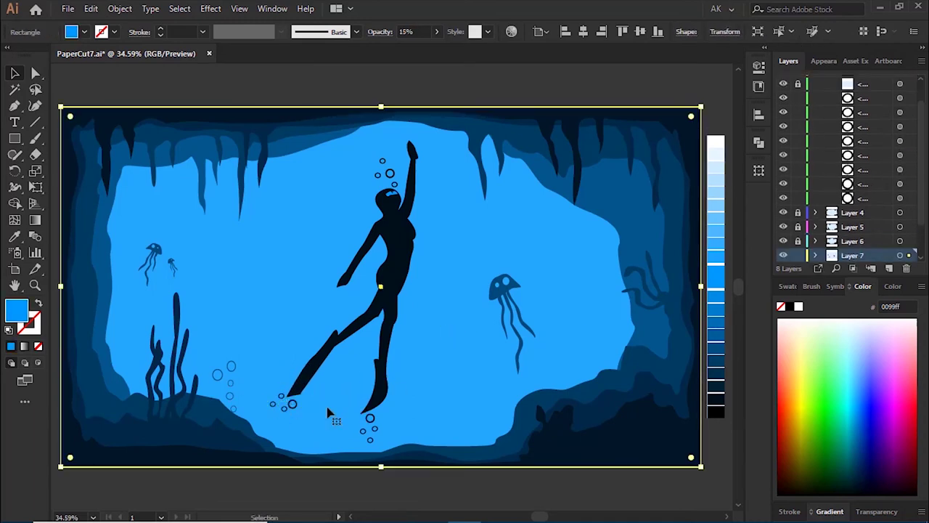
drag(370, 431, 374, 419)
drag(287, 404, 282, 404)
key(ctrl+shift+a)
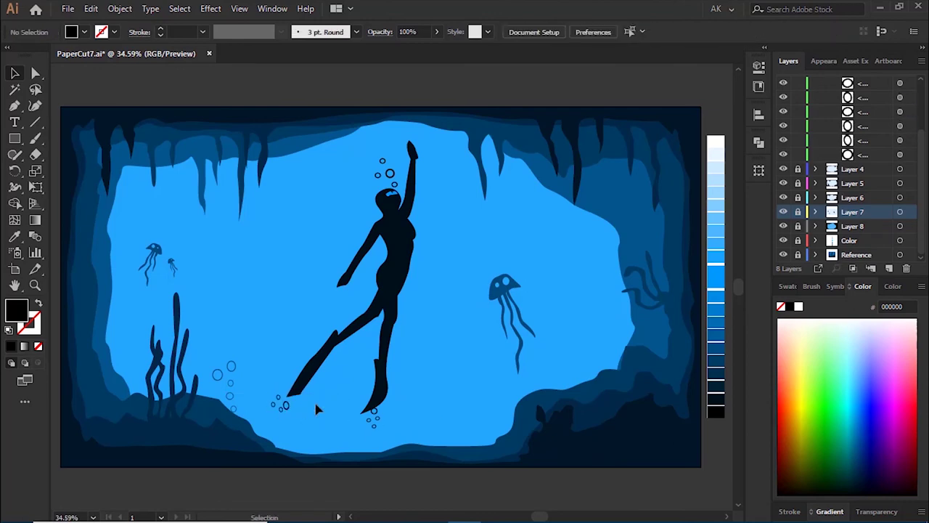
click(283, 404)
key(Delete)
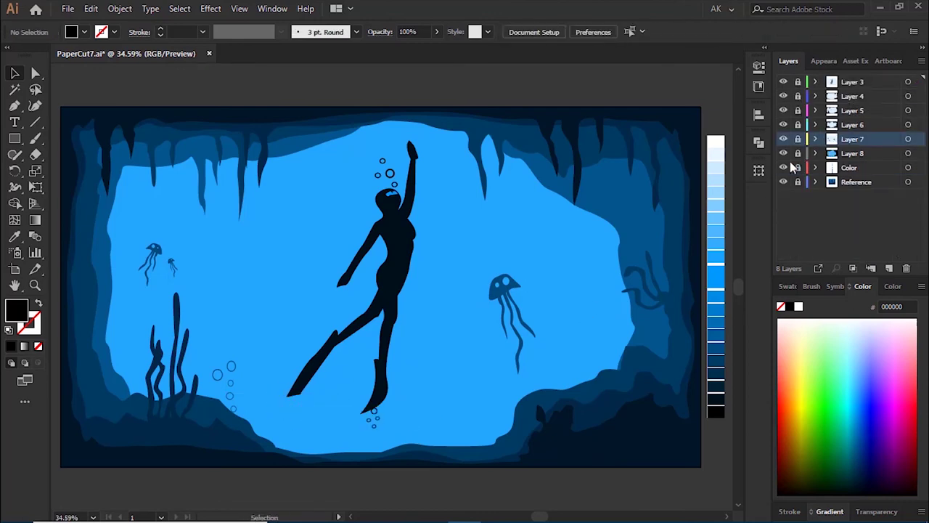